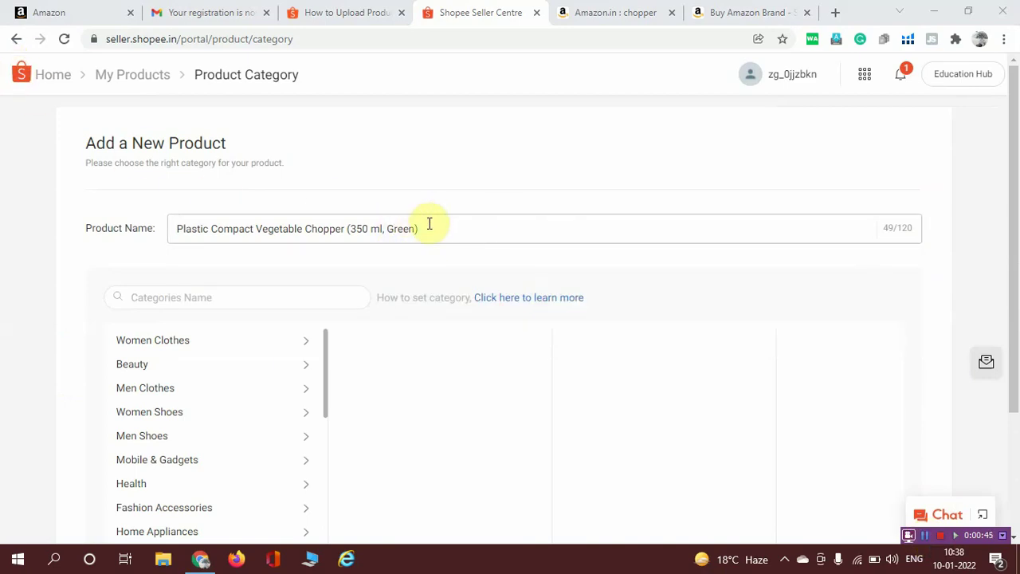
Step: Assign the vegetable chopper to Home & Living > Kitchenware > Graters, Peelers & Cutters and continue to the product details form
{"action": "left_click", "coordinate": [428, 223]}
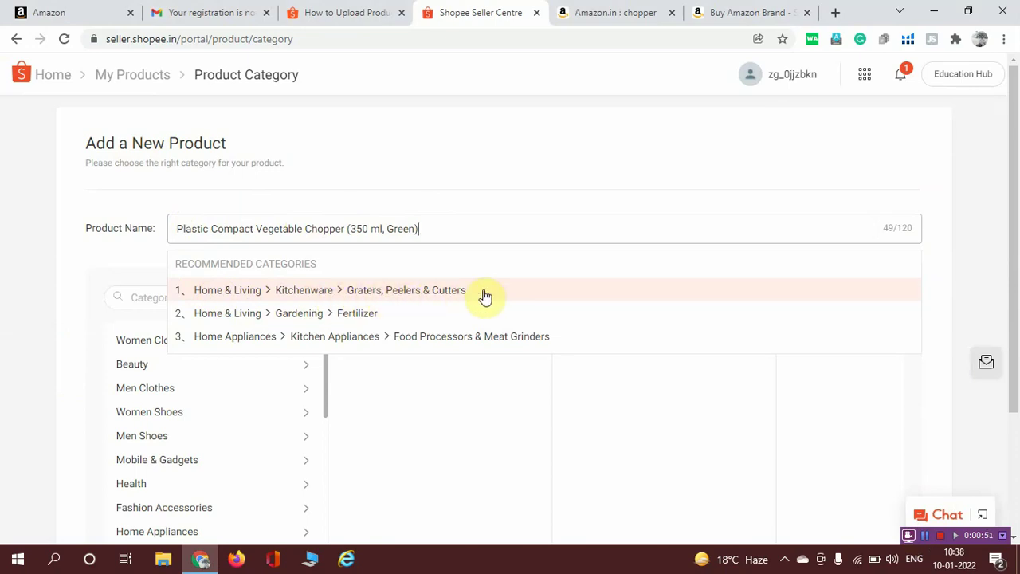
{"action": "left_click", "coordinate": [252, 297]}
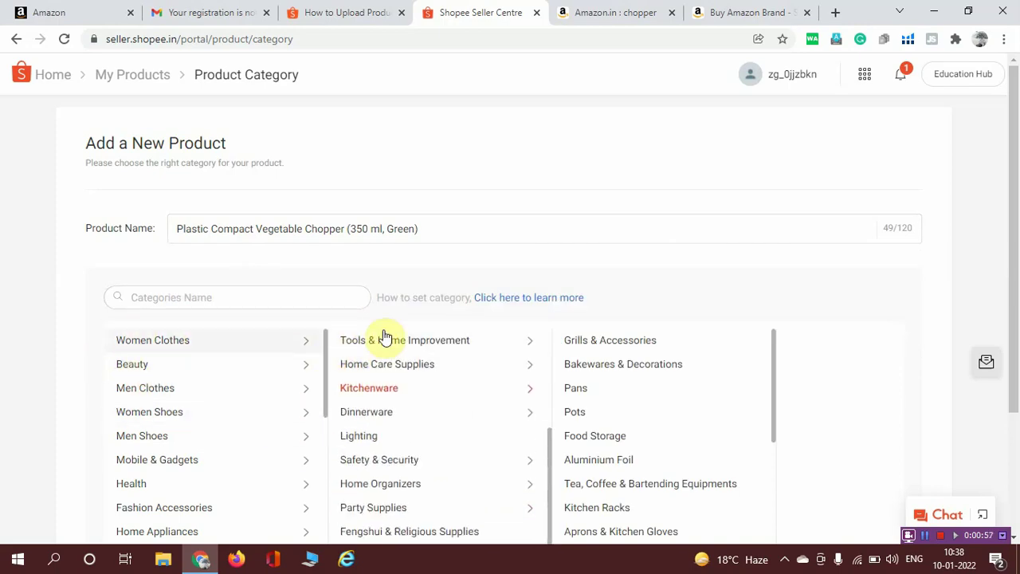
{"action": "left_click_drag", "start_coordinate": [1017, 293], "coordinate": [1016, 407]}
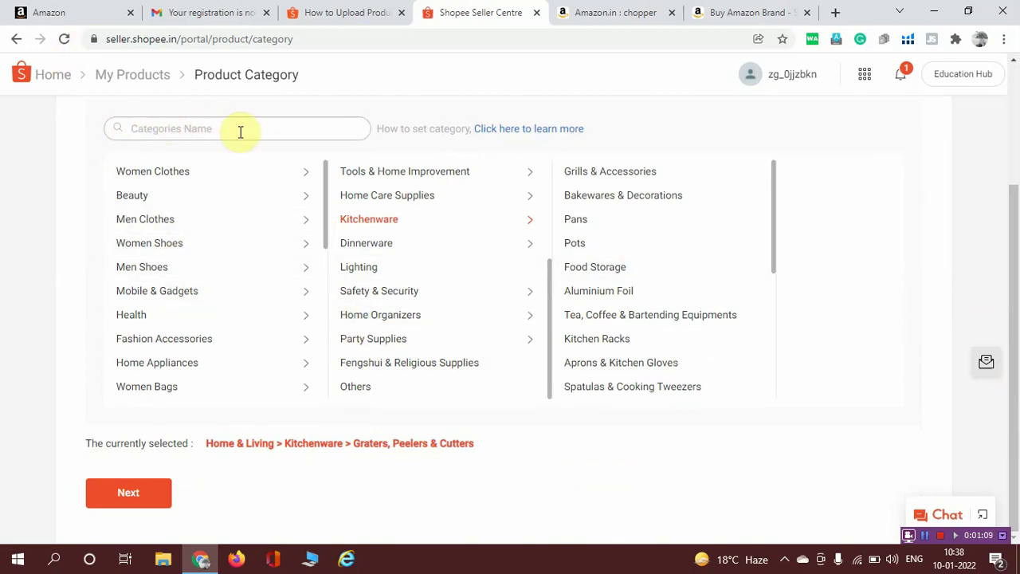
{"action": "scroll", "coordinate": [603, 389], "scroll_direction": "down", "scroll_amount": 3}
{"action": "left_click", "coordinate": [129, 501]}
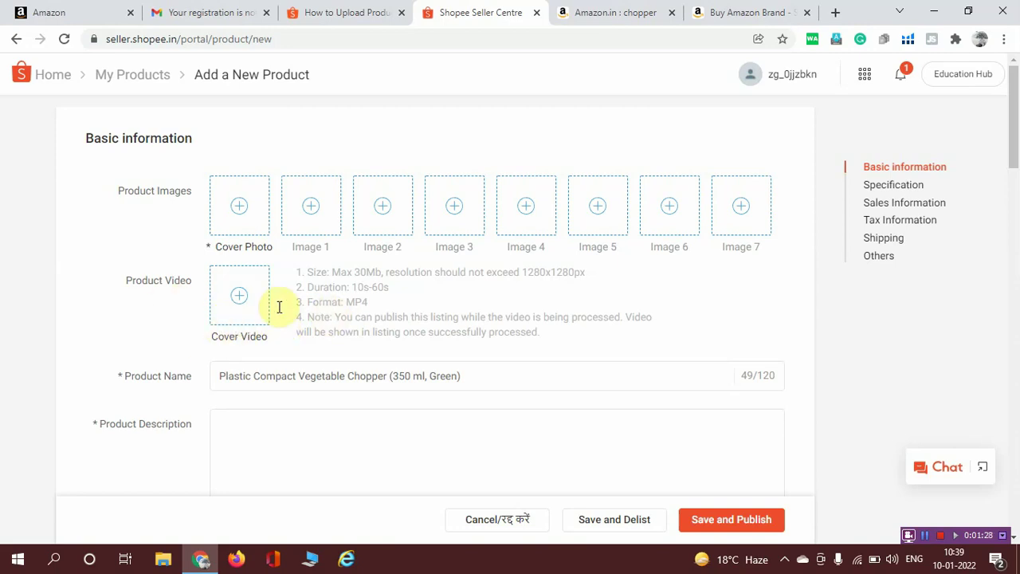
Step: Upload the chopper's cover photo and three additional product images
{"action": "left_click", "coordinate": [237, 214]}
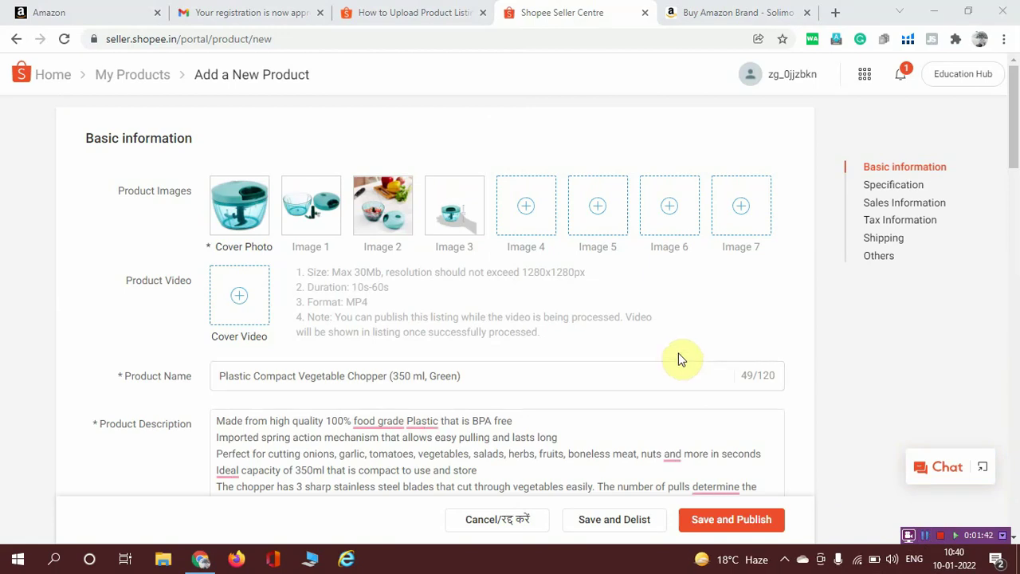
{"action": "mouse_move", "coordinate": [254, 209]}
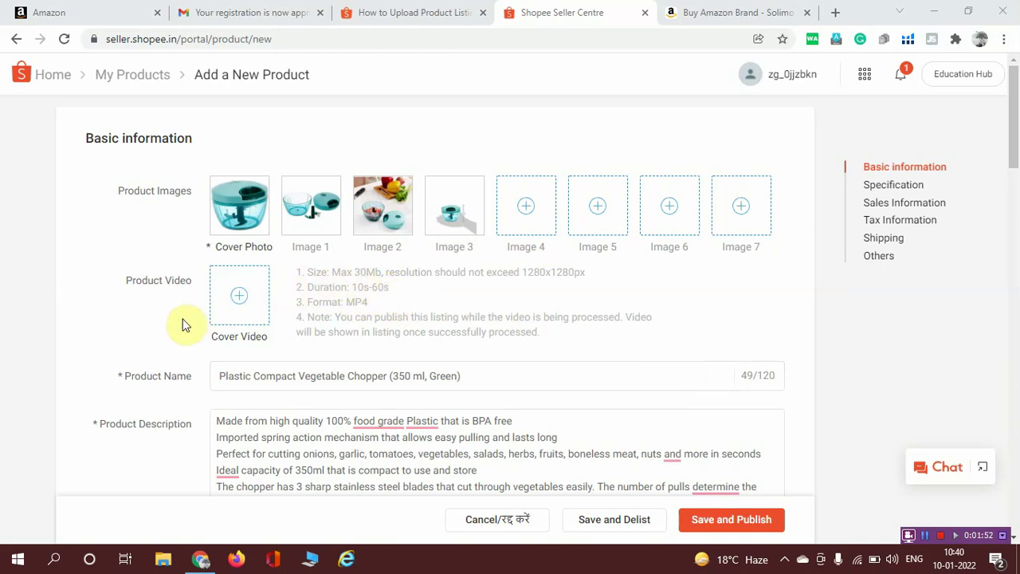
Step: Apply the Grammarly corrections in the product description that hyphenate "food-grade" and add a comma before "and" after "nuts"
{"action": "scroll", "coordinate": [429, 302], "scroll_direction": "down", "scroll_amount": 1}
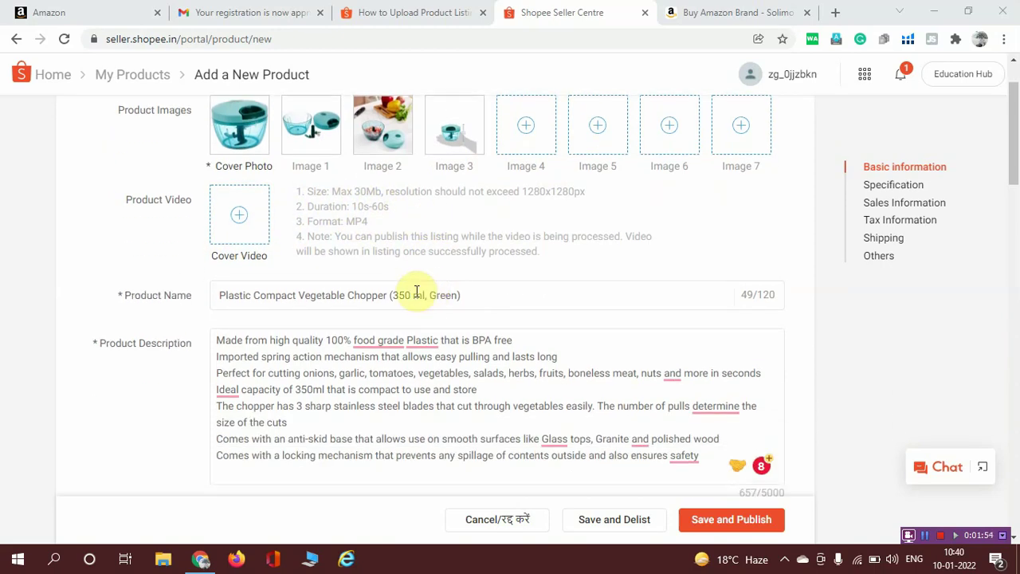
{"action": "scroll", "coordinate": [416, 291], "scroll_direction": "down", "scroll_amount": 1}
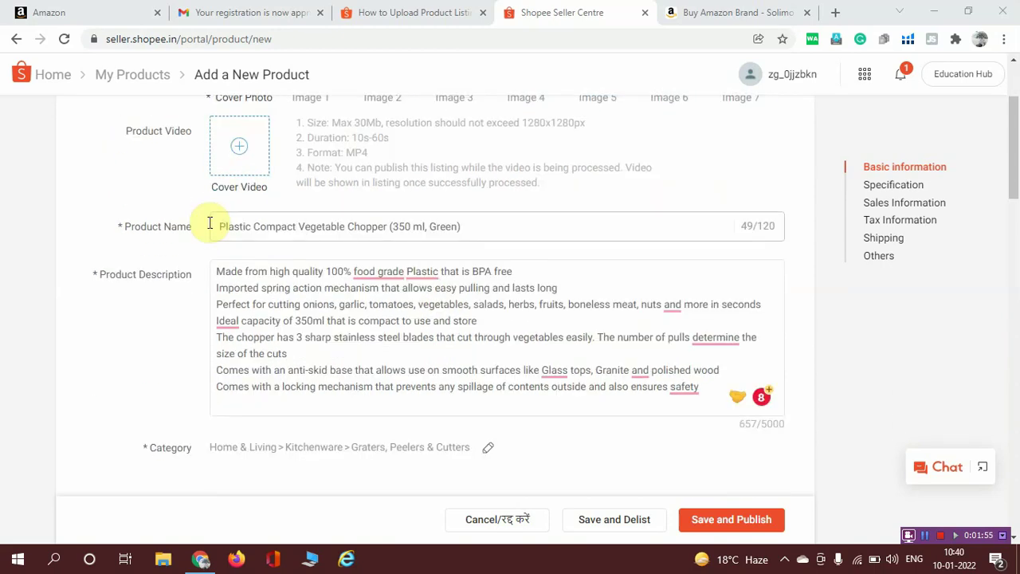
{"action": "left_click", "coordinate": [389, 273]}
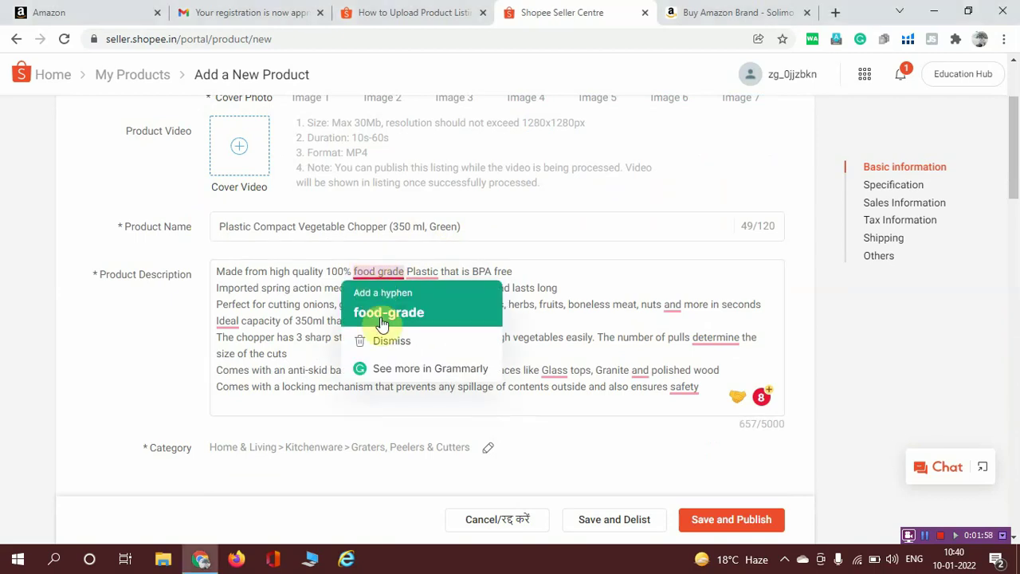
{"action": "left_click", "coordinate": [387, 315]}
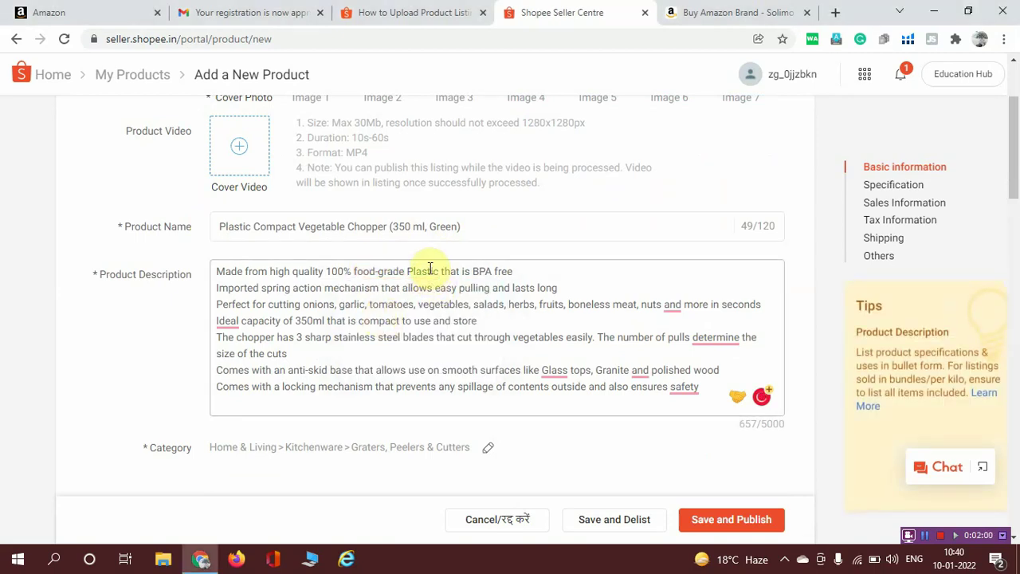
{"action": "left_click", "coordinate": [673, 306]}
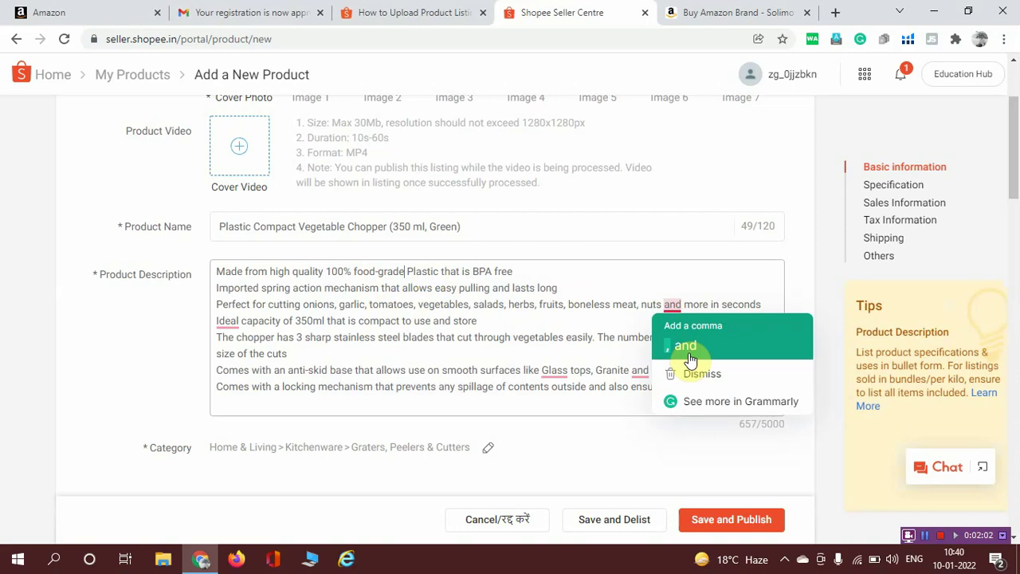
{"action": "left_click", "coordinate": [683, 347]}
Step: Browse the available brands in the product specification and set the brand to NoBrand
{"action": "scroll", "coordinate": [510, 349], "scroll_direction": "down", "scroll_amount": 2}
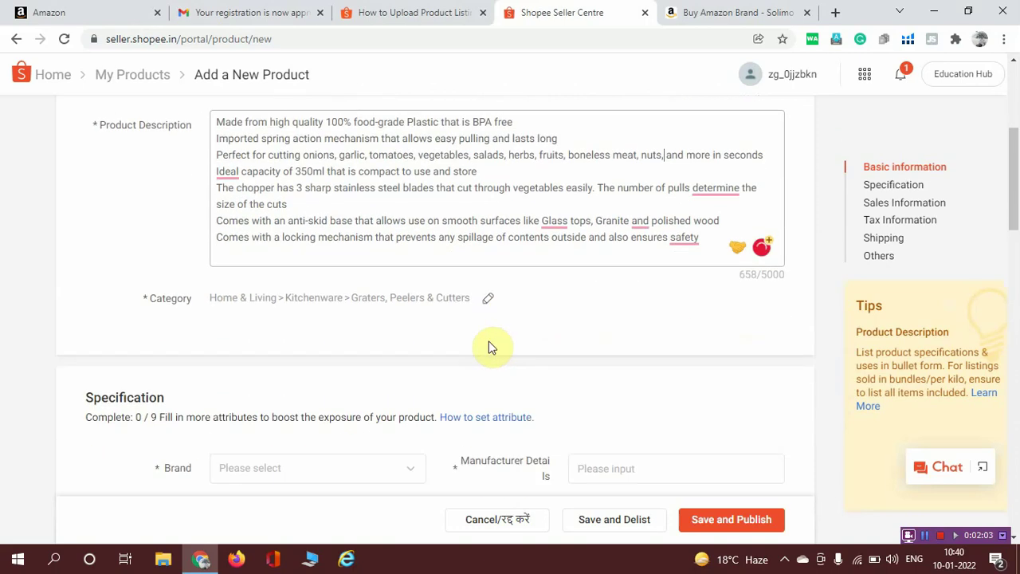
{"action": "scroll", "coordinate": [489, 342], "scroll_direction": "down", "scroll_amount": 2}
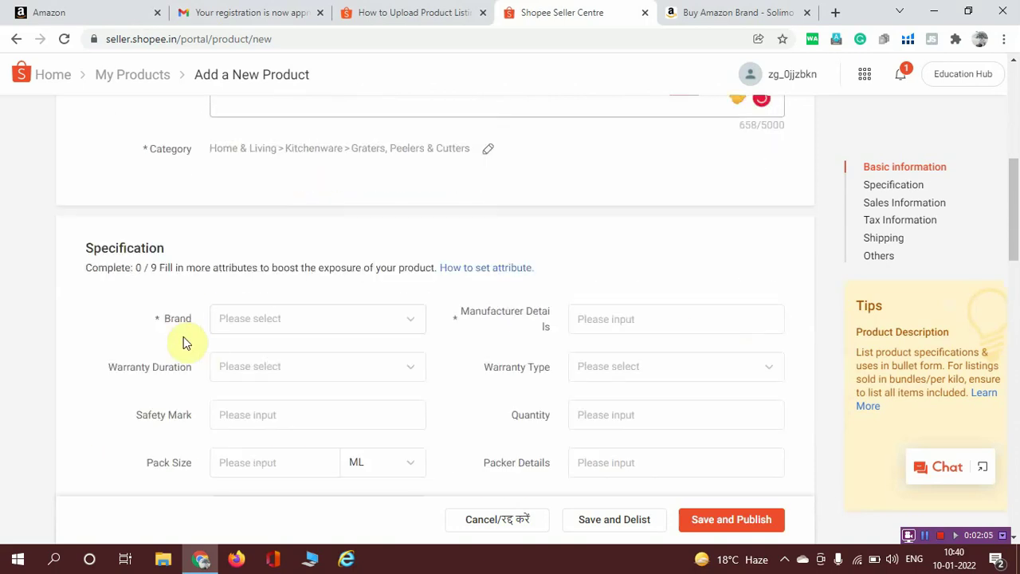
{"action": "left_click", "coordinate": [355, 325]}
{"action": "scroll", "coordinate": [325, 433], "scroll_direction": "down", "scroll_amount": 5}
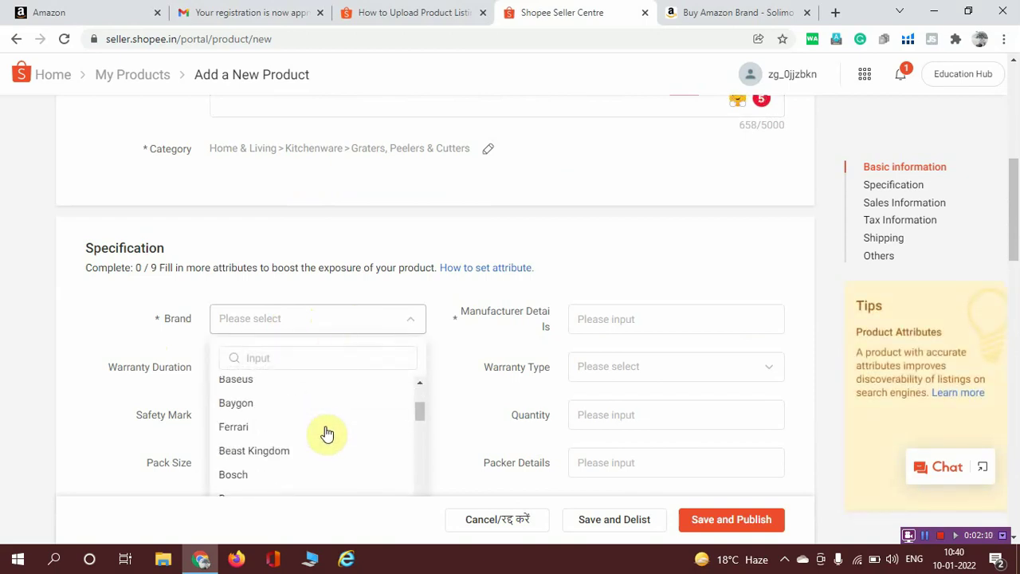
{"action": "scroll", "coordinate": [341, 437], "scroll_direction": "down", "scroll_amount": 10}
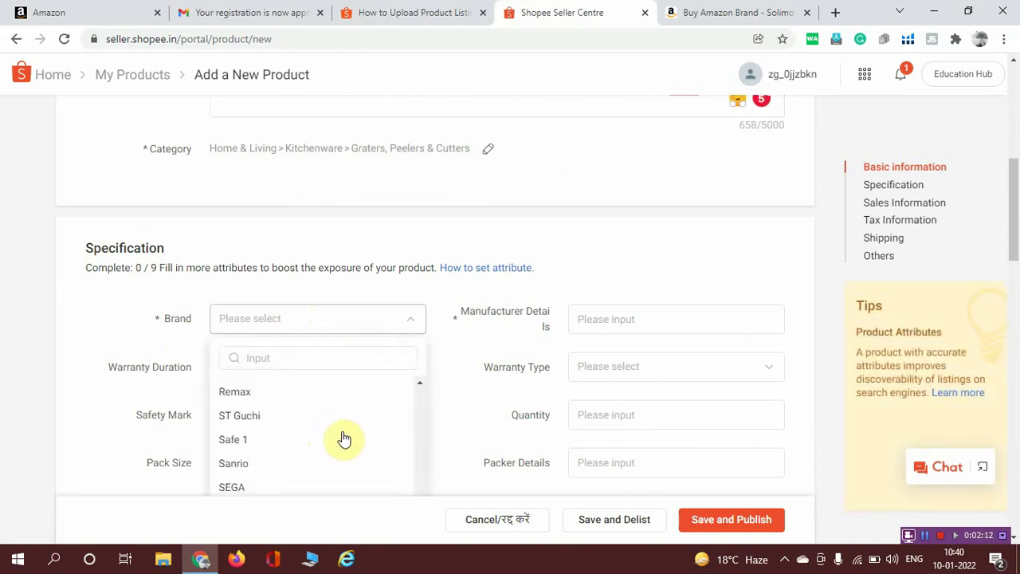
{"action": "scroll", "coordinate": [343, 432], "scroll_direction": "down", "scroll_amount": 6}
{"action": "scroll", "coordinate": [343, 432], "scroll_direction": "down", "scroll_amount": 3}
{"action": "scroll", "coordinate": [325, 387], "scroll_direction": "up", "scroll_amount": 10}
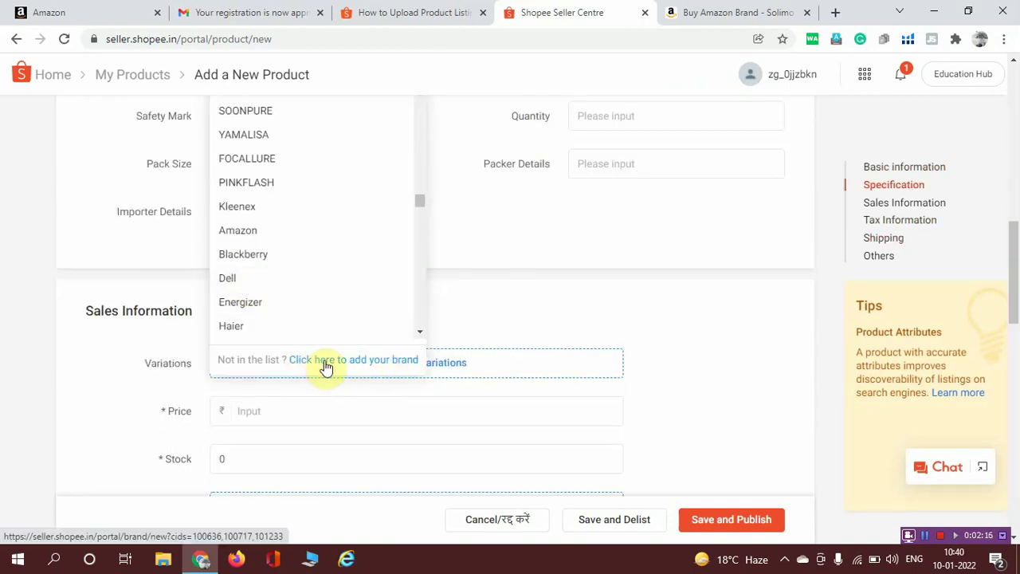
{"action": "scroll", "coordinate": [350, 259], "scroll_direction": "down", "scroll_amount": 3}
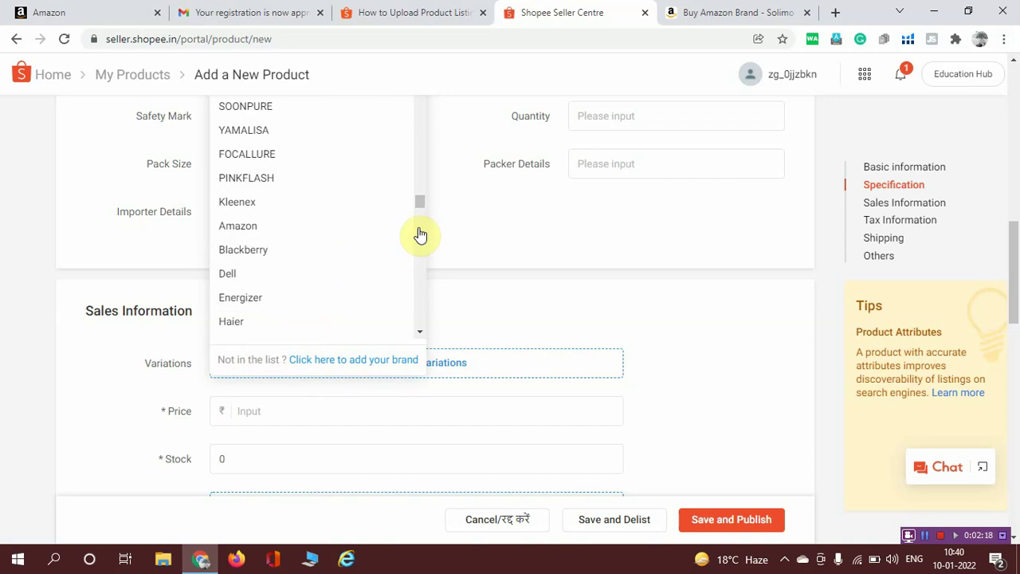
{"action": "scroll", "coordinate": [421, 263], "scroll_direction": "down", "scroll_amount": 8}
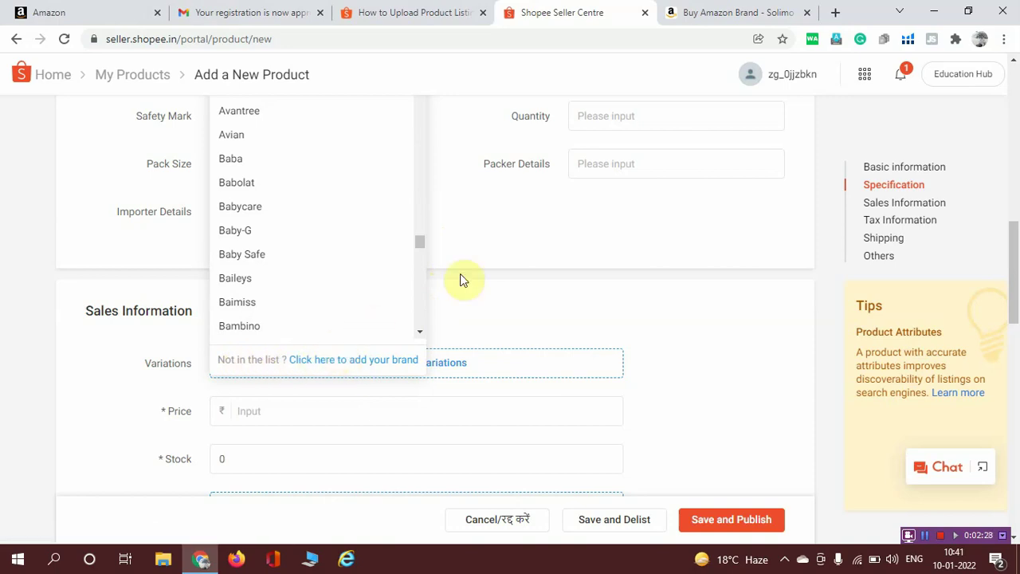
{"action": "left_click_drag", "start_coordinate": [423, 238], "coordinate": [428, 78]}
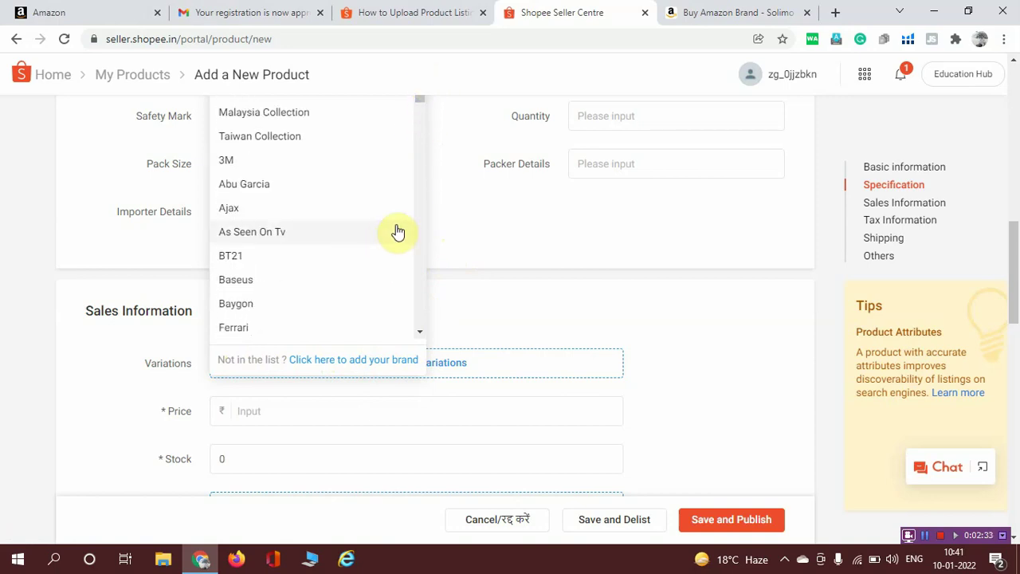
{"action": "scroll", "coordinate": [399, 227], "scroll_direction": "up", "scroll_amount": 10}
{"action": "scroll", "coordinate": [401, 239], "scroll_direction": "down", "scroll_amount": 8}
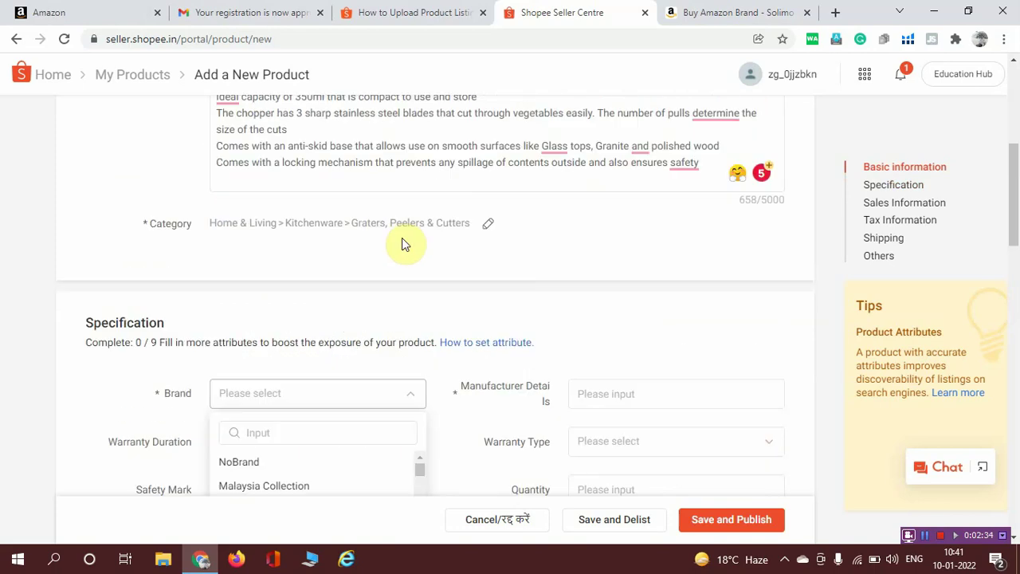
{"action": "left_click", "coordinate": [284, 238]}
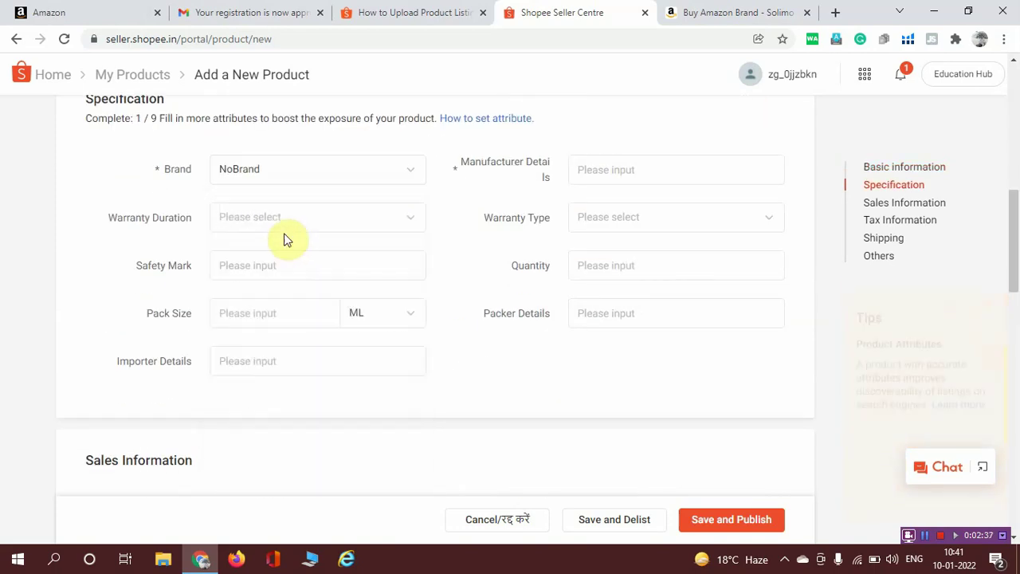
Step: Enter "Prakash sales" as the manufacturer details
{"action": "left_click", "coordinate": [632, 169]}
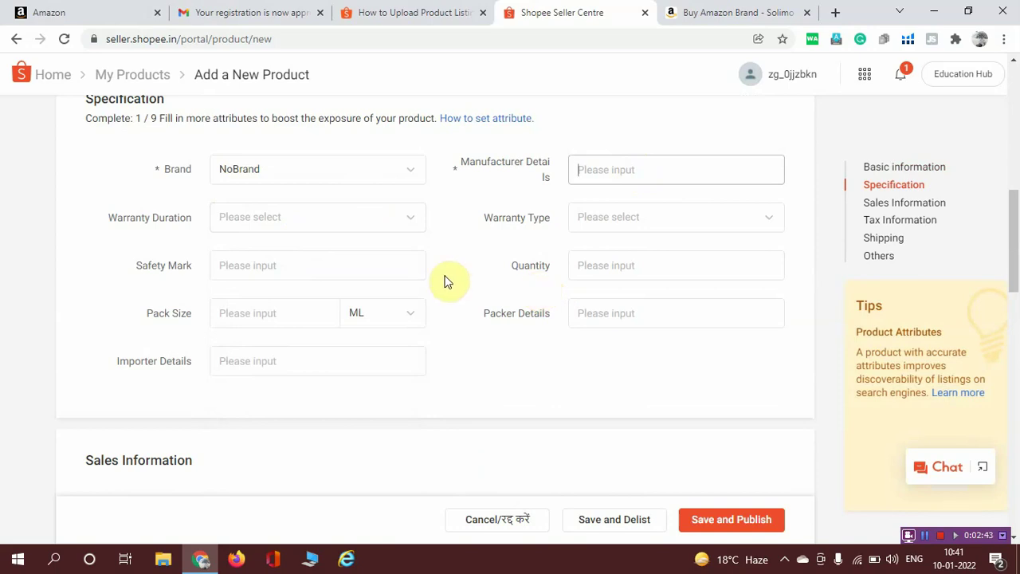
{"action": "type", "text": "Prak"}
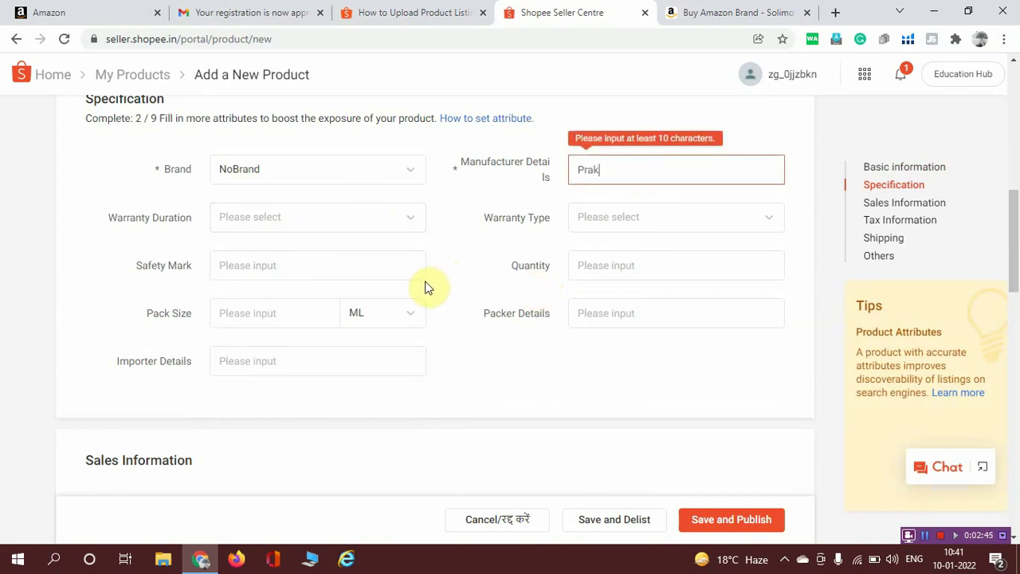
{"action": "type", "text": "ash sale"}
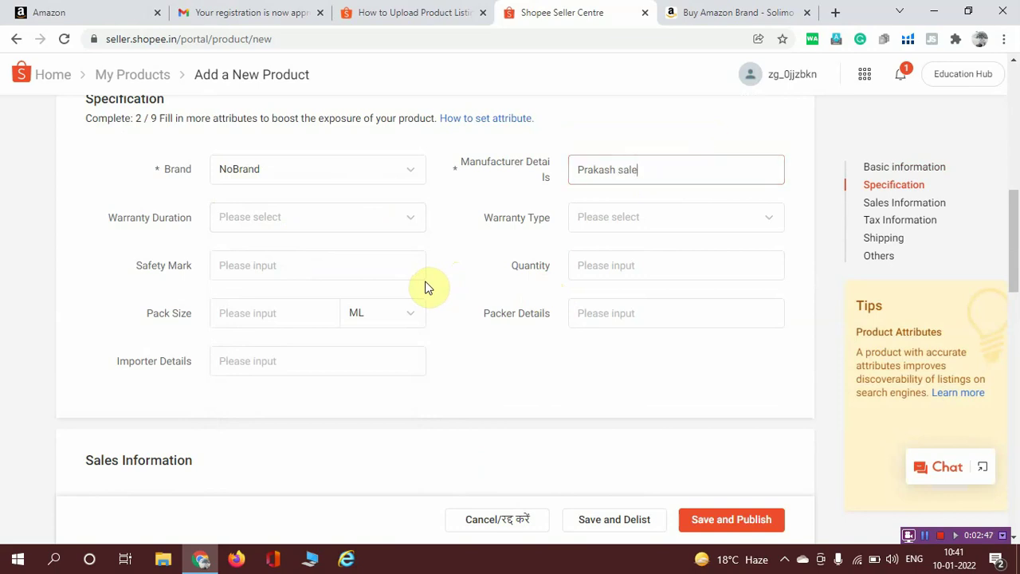
Step: Set both the warranty duration and the warranty type to No Warranty
{"action": "left_click", "coordinate": [343, 226]}
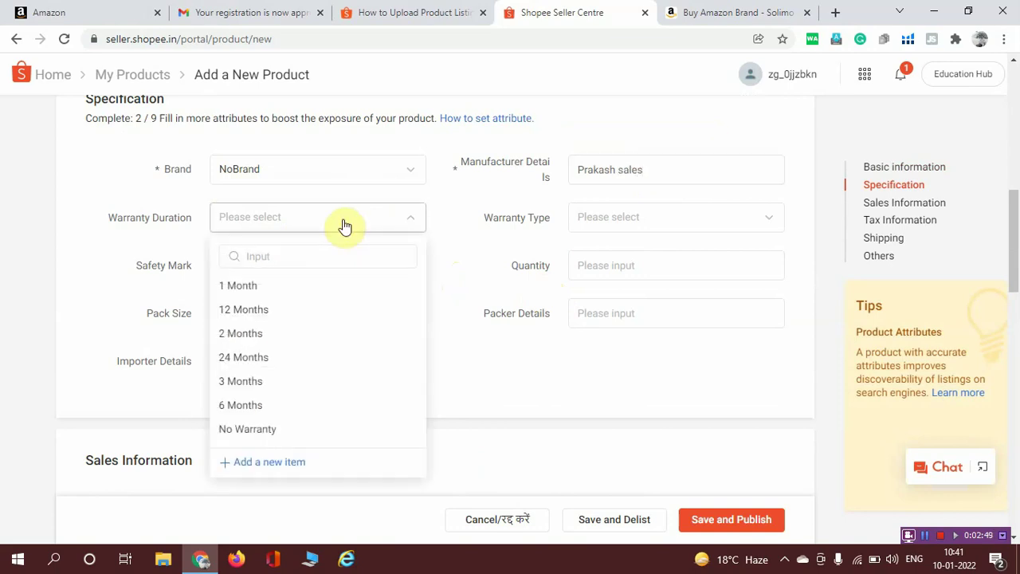
{"action": "left_click", "coordinate": [275, 431]}
{"action": "left_click", "coordinate": [617, 223]}
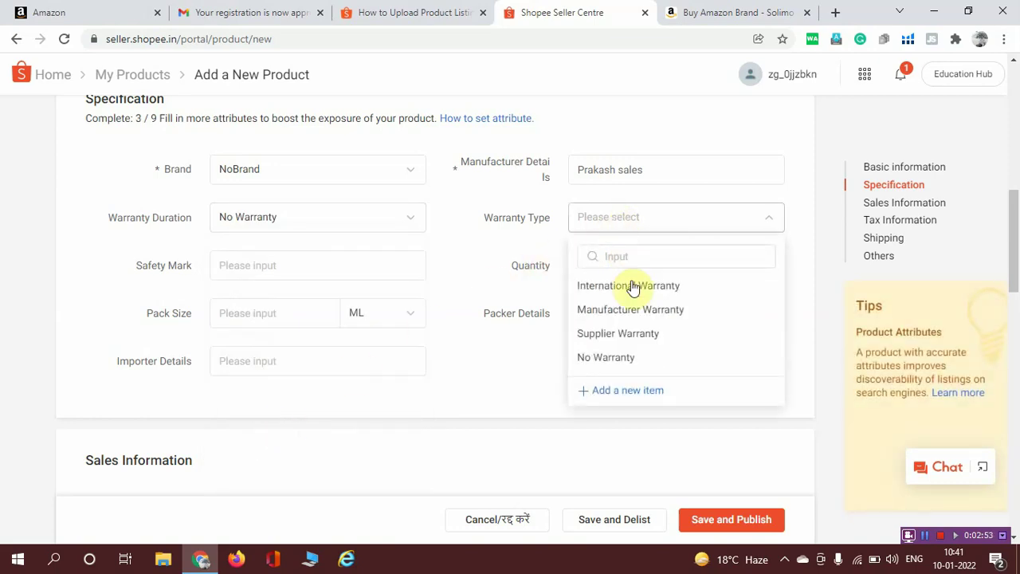
{"action": "left_click", "coordinate": [618, 360]}
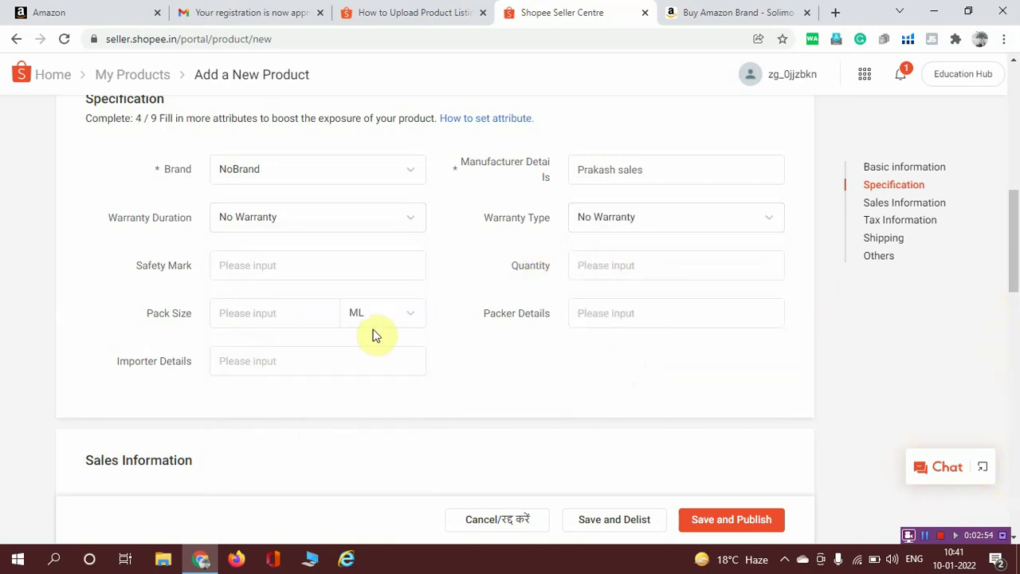
Step: Set the quantity to 1 and enter "Prakash sales" as the packer details, leaving safety mark and importer details empty
{"action": "left_click", "coordinate": [286, 271]}
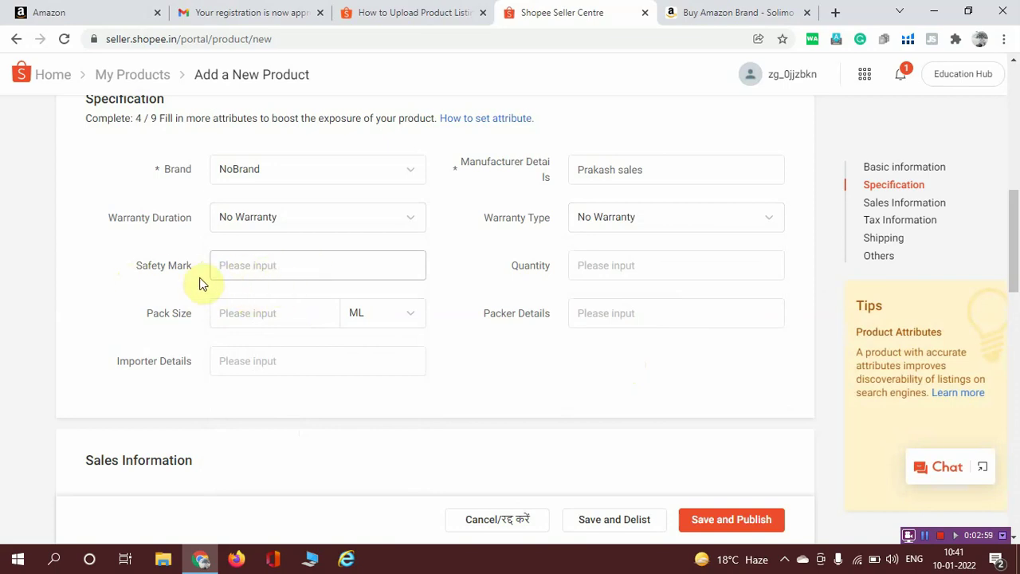
{"action": "left_click", "coordinate": [640, 267]}
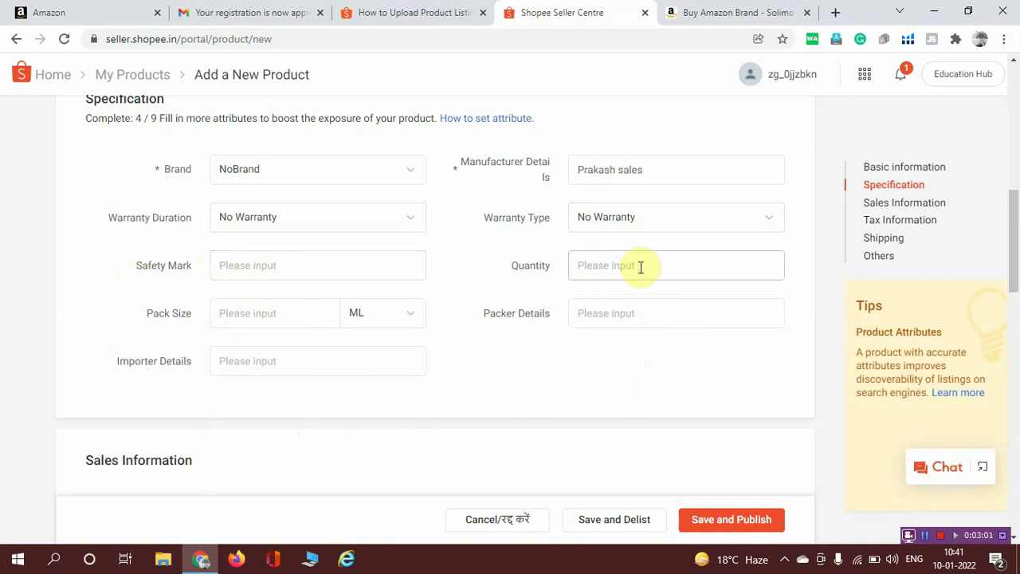
{"action": "type", "text": "1"}
{"action": "left_click", "coordinate": [599, 314]}
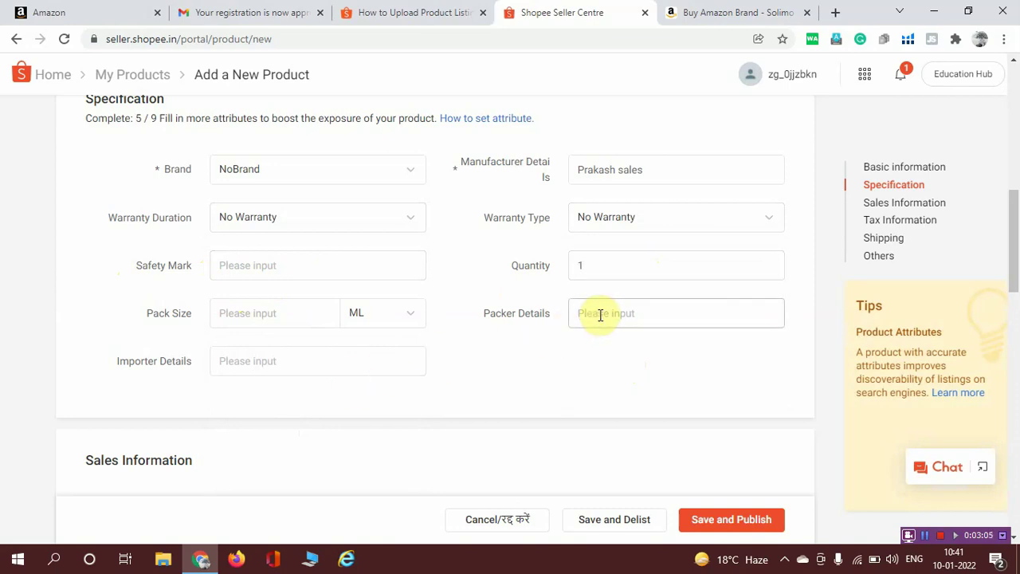
{"action": "type", "text": "prakash sales"}
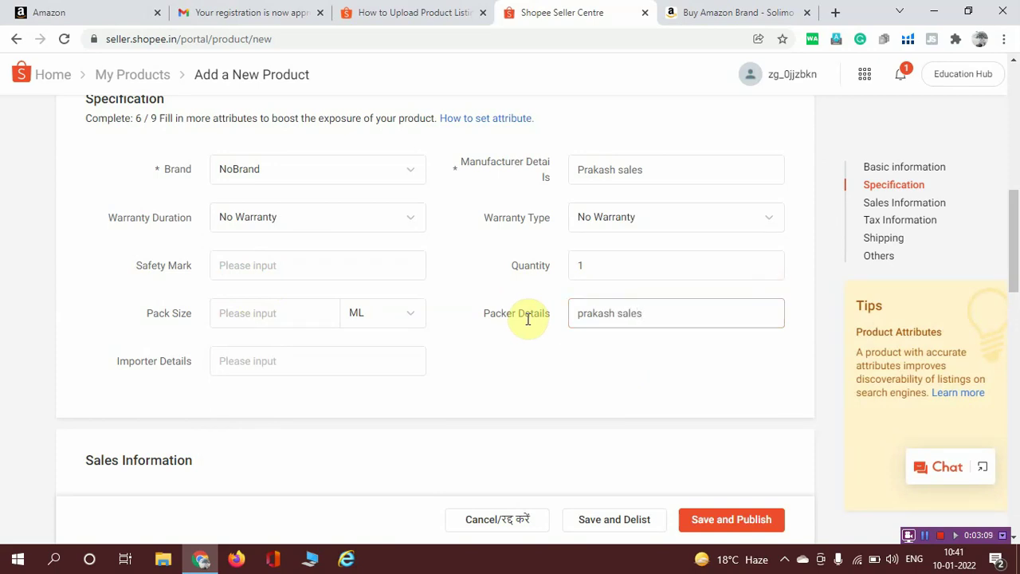
{"action": "key", "text": "BackSpace"}
{"action": "type", "text": "P"}
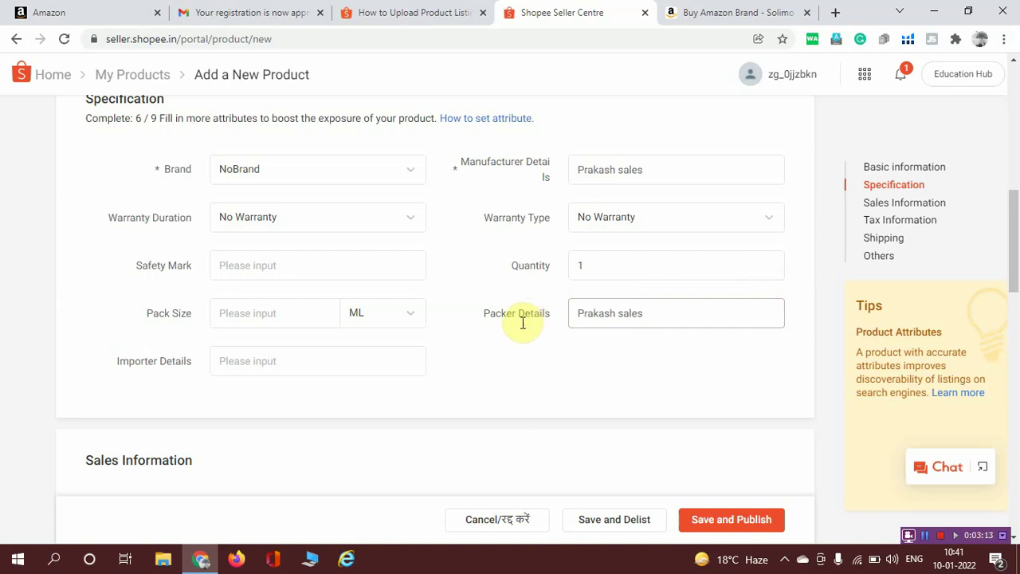
{"action": "left_click", "coordinate": [238, 360]}
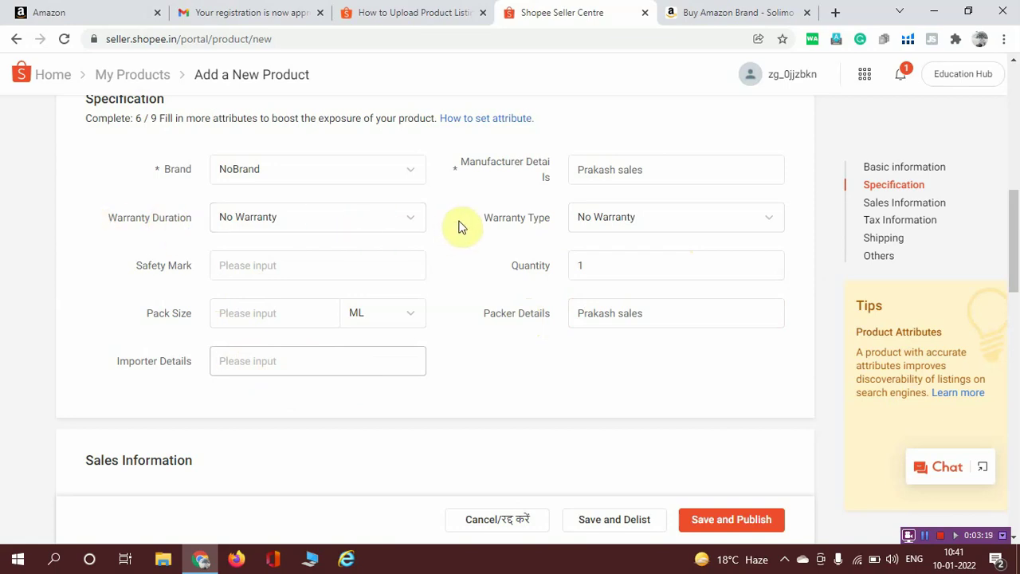
Step: Set the product's price to ₹200 and its stock to 10 in the sales information
{"action": "scroll", "coordinate": [482, 222], "scroll_direction": "down", "scroll_amount": 3}
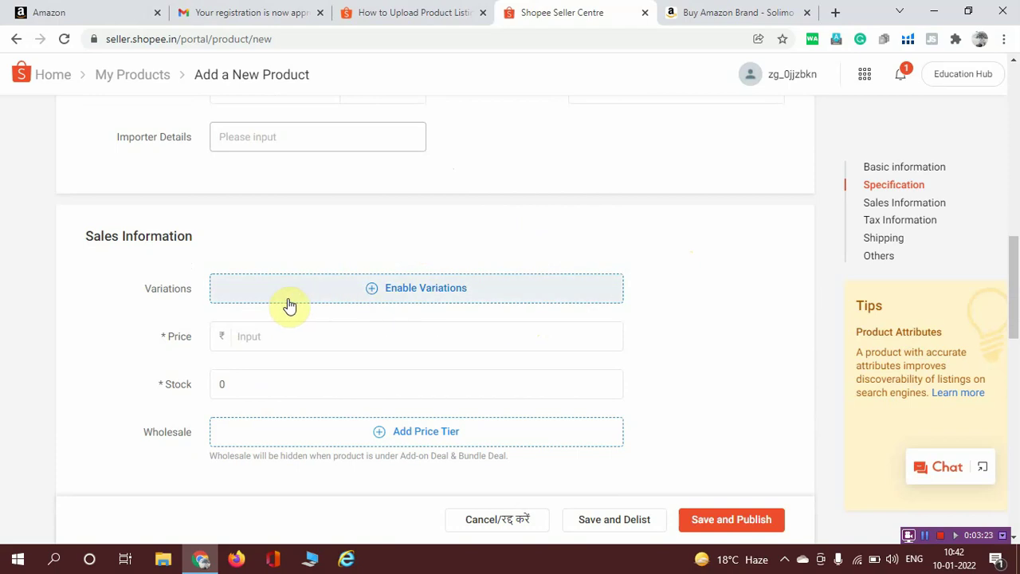
{"action": "scroll", "coordinate": [167, 287], "scroll_direction": "down", "scroll_amount": 2}
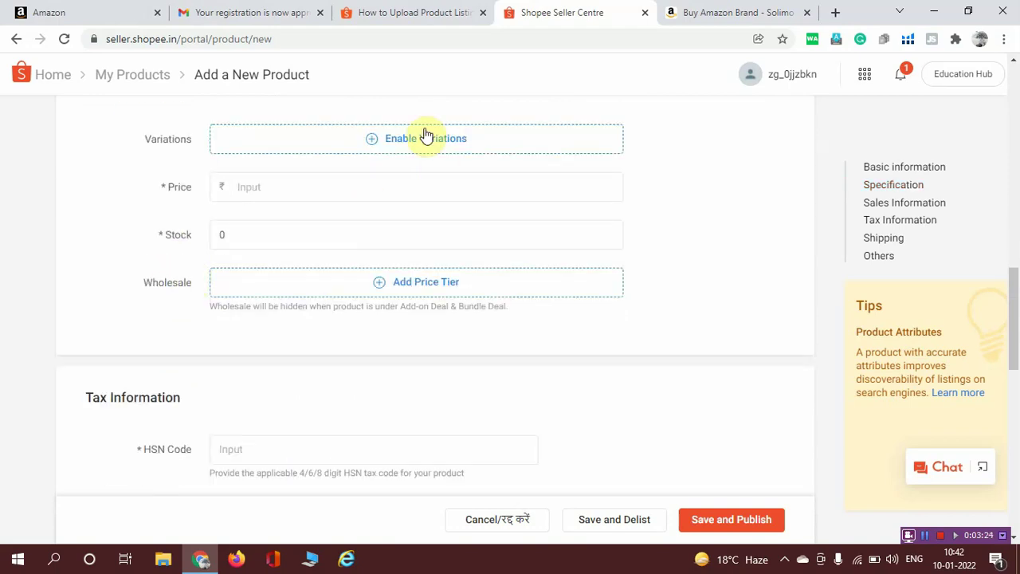
{"action": "left_click", "coordinate": [295, 190]}
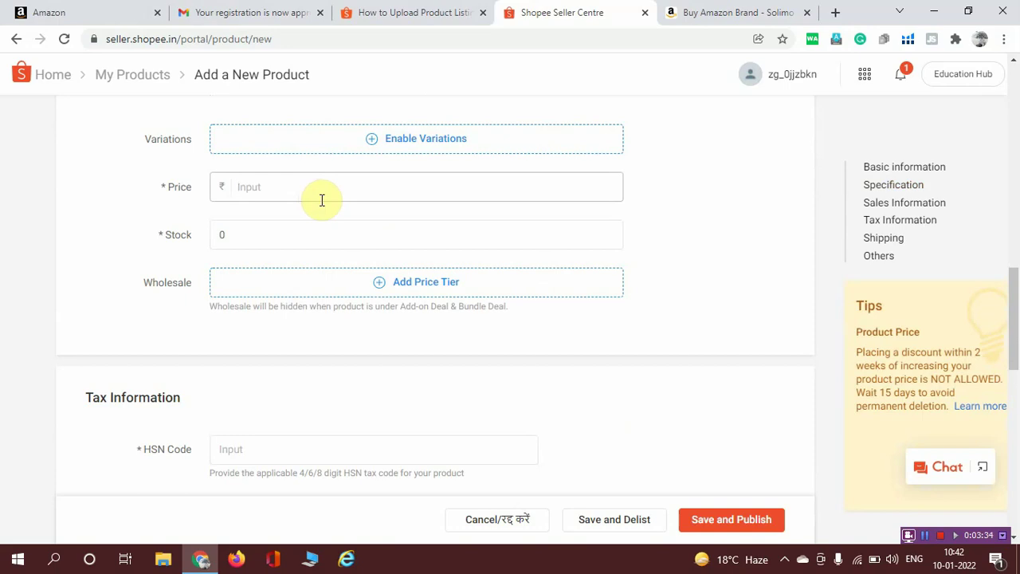
{"action": "type", "text": "20"}
{"action": "key", "text": "BackSpace"}
{"action": "type", "text": "00"}
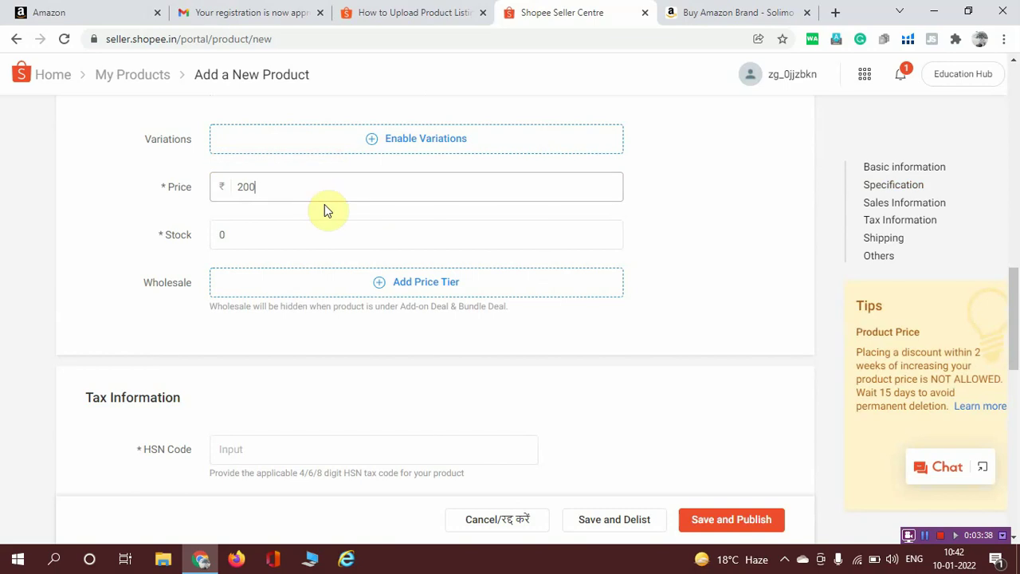
{"action": "left_click", "coordinate": [289, 236]}
{"action": "key", "text": "BackSpace"}
{"action": "type", "text": "10"}
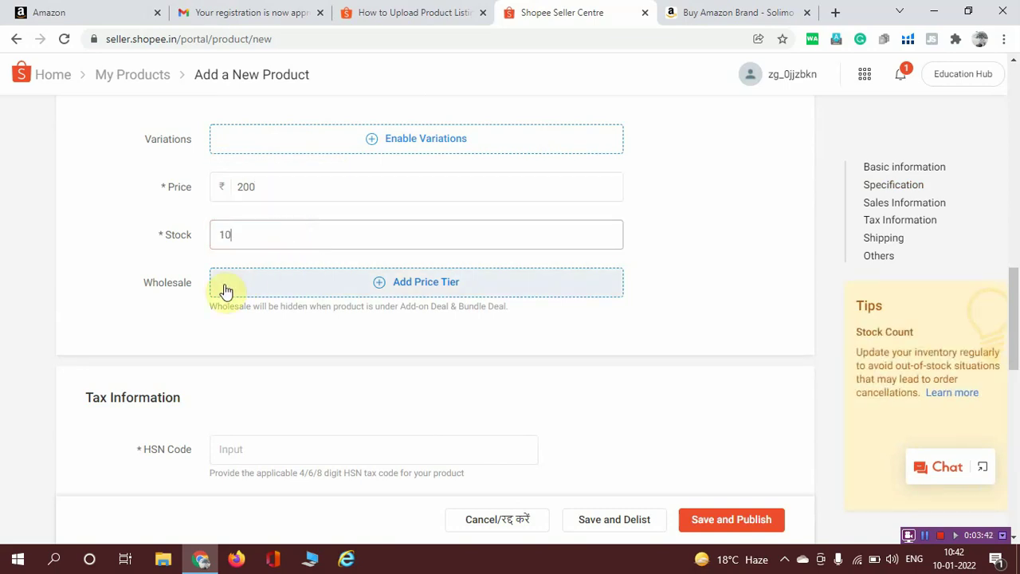
{"action": "left_click", "coordinate": [424, 283]}
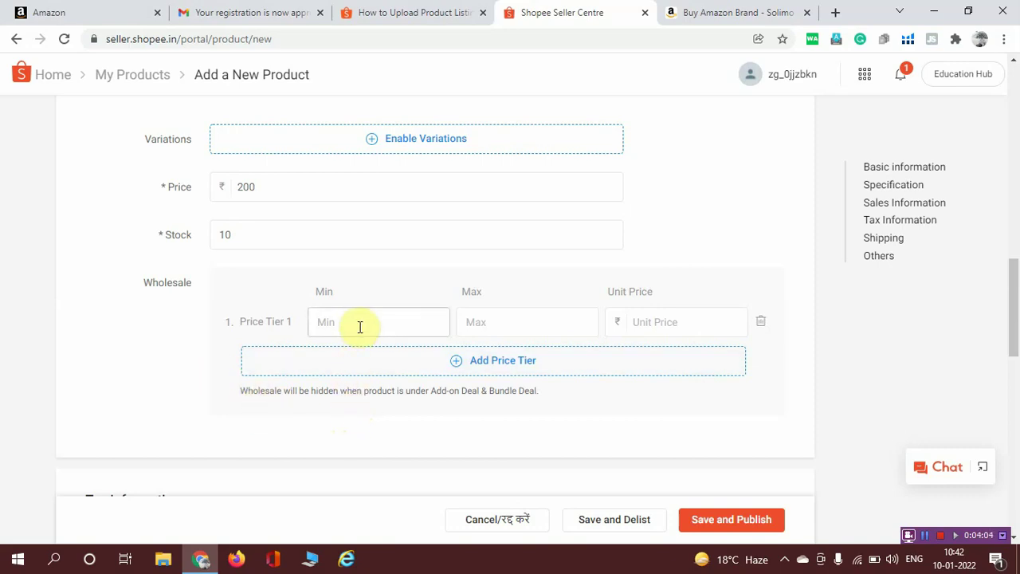
{"action": "left_click", "coordinate": [503, 329]}
{"action": "left_click", "coordinate": [668, 325]}
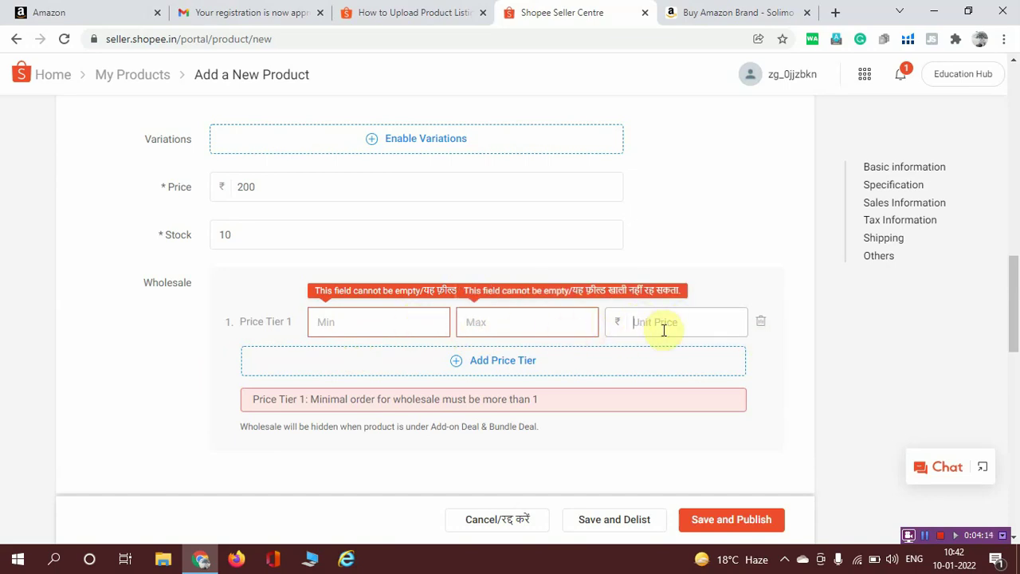
{"action": "left_click", "coordinate": [762, 321]}
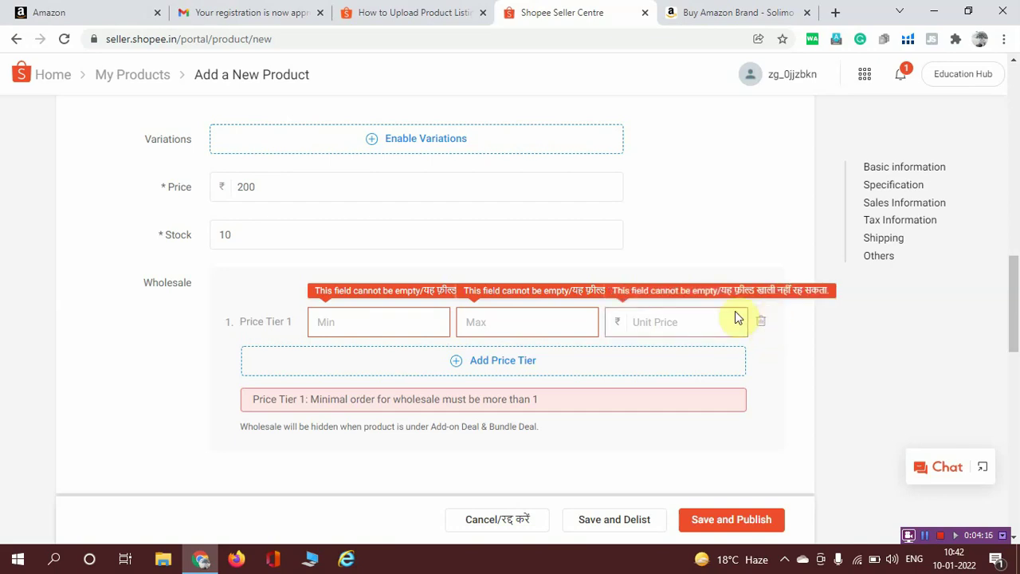
Step: Enter 8214 as the HSN code and choose GEN_18%(18%) as the tax code
{"action": "scroll", "coordinate": [737, 317], "scroll_direction": "down", "scroll_amount": 5}
{"action": "left_click", "coordinate": [350, 229]}
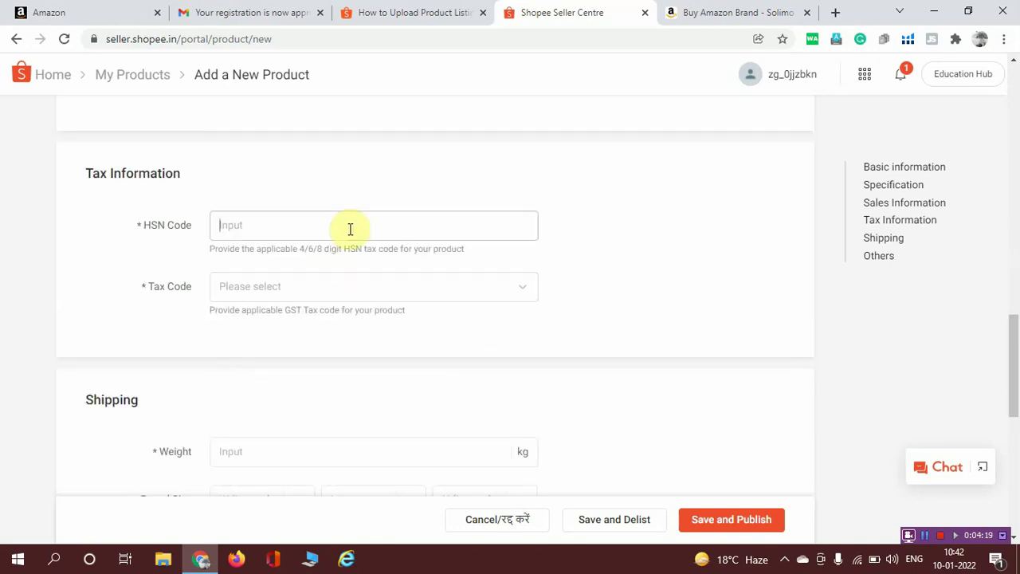
{"action": "left_click", "coordinate": [300, 296]}
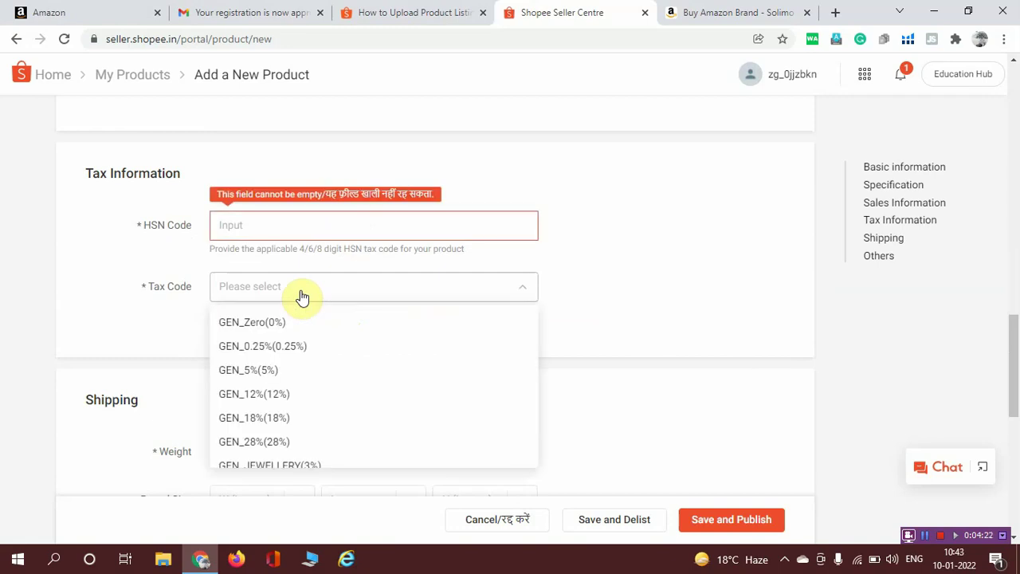
{"action": "left_click", "coordinate": [295, 418]}
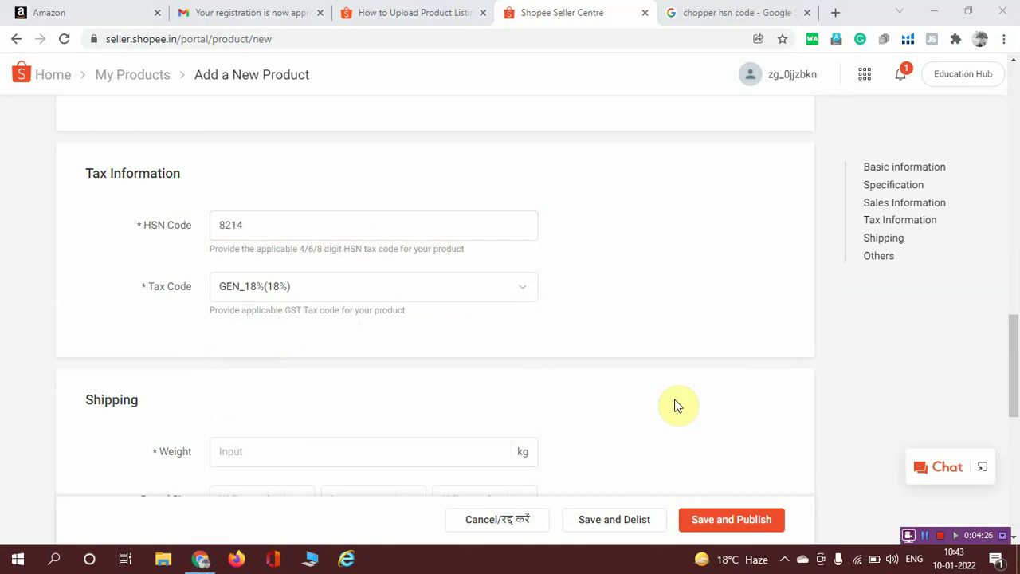
Step: Enter 400 as the shipping weight and set the parcel size to 20 cm wide, 10 cm long and 7 cm high
{"action": "scroll", "coordinate": [246, 287], "scroll_direction": "down", "scroll_amount": 4}
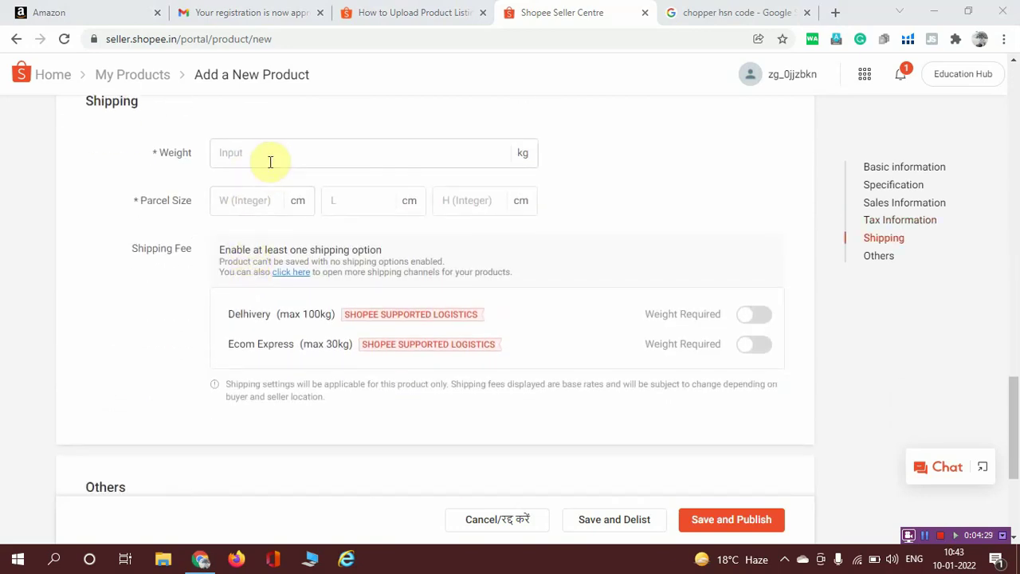
{"action": "left_click", "coordinate": [268, 157]}
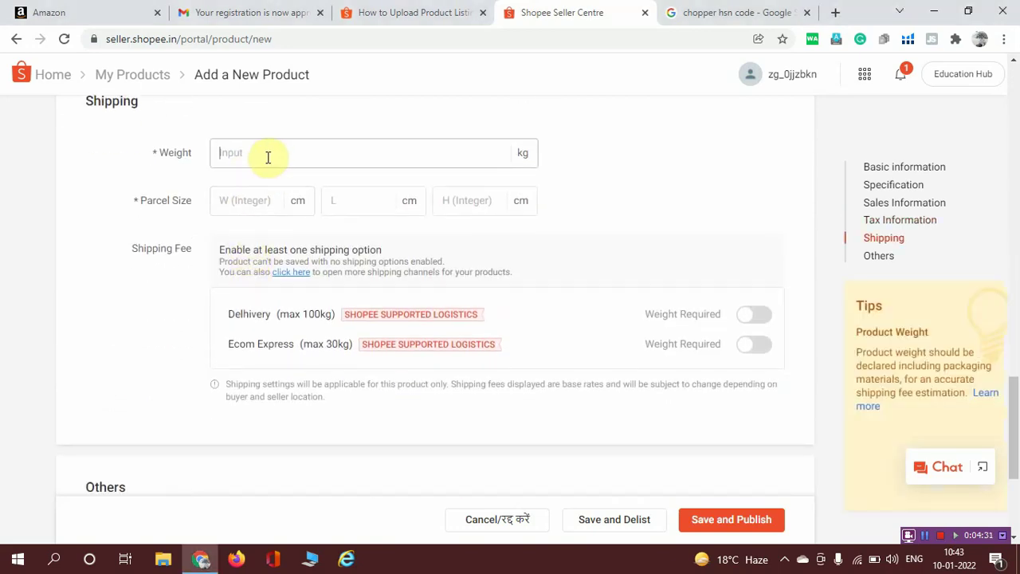
{"action": "type", "text": "400"}
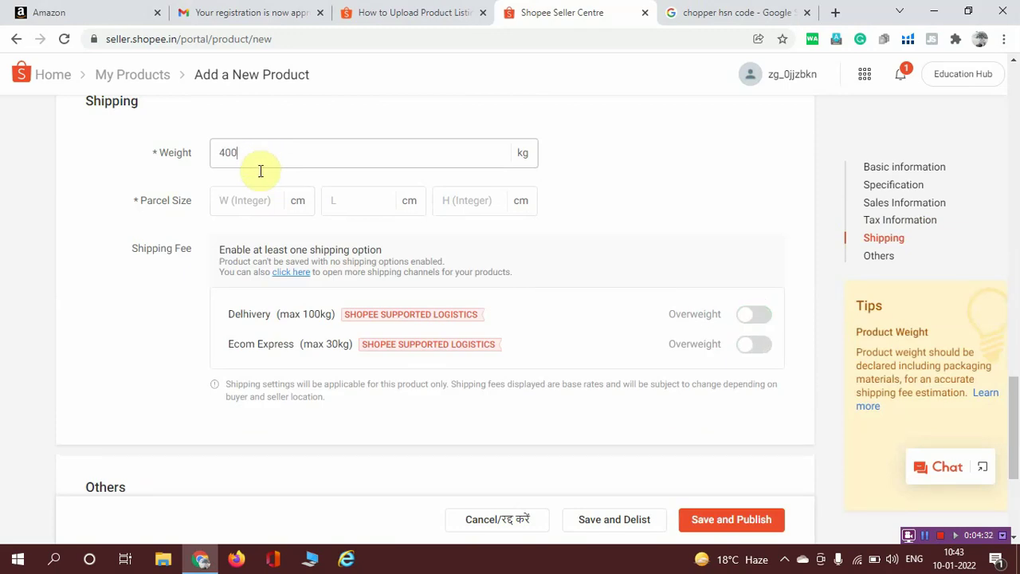
{"action": "left_click", "coordinate": [251, 203]}
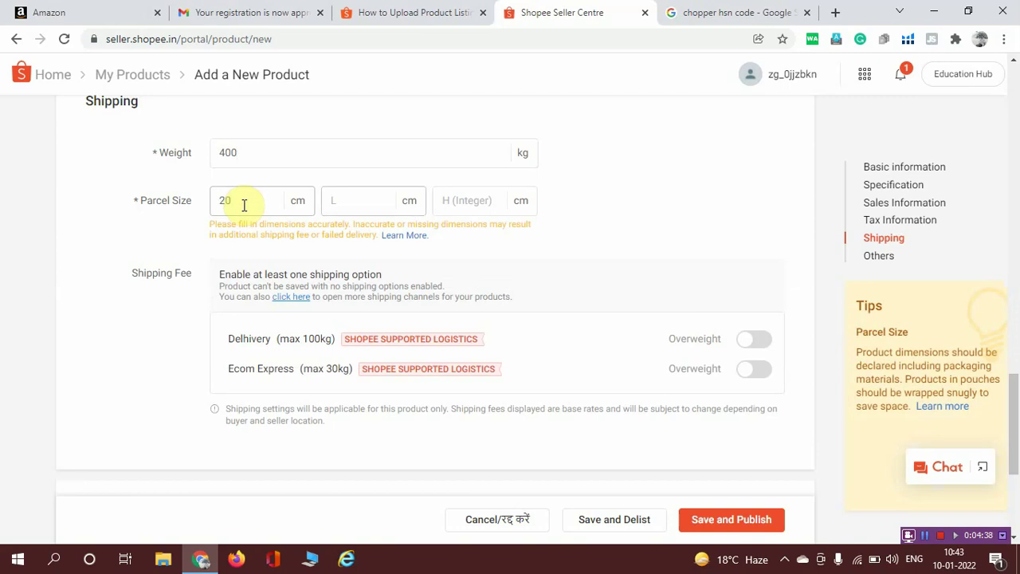
{"action": "key", "text": "Tab"}
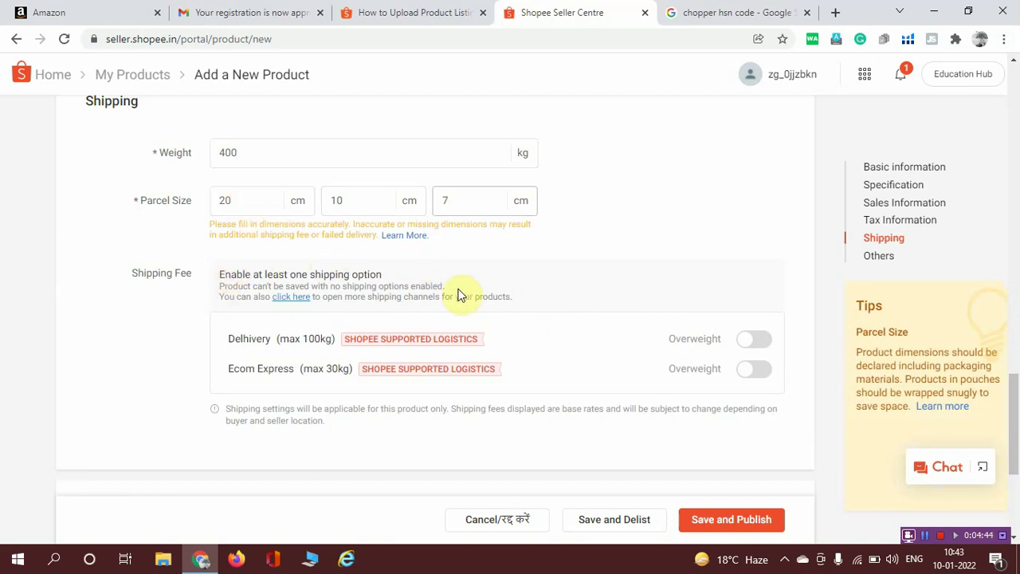
Step: Try to enable the Delhivery shipping option for the product
{"action": "scroll", "coordinate": [458, 295], "scroll_direction": "down", "scroll_amount": 1}
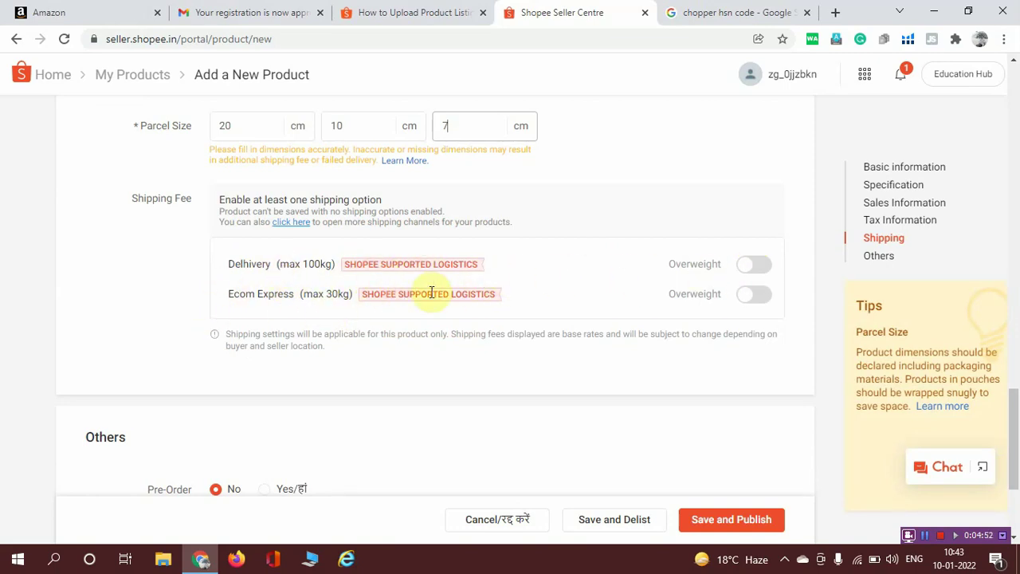
{"action": "left_click", "coordinate": [755, 262]}
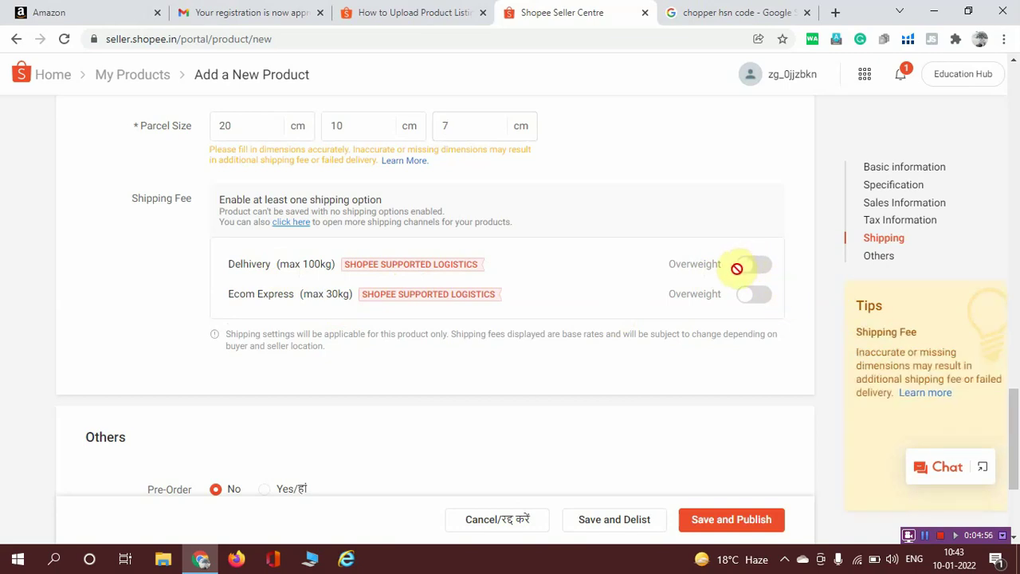
{"action": "left_click", "coordinate": [738, 273]}
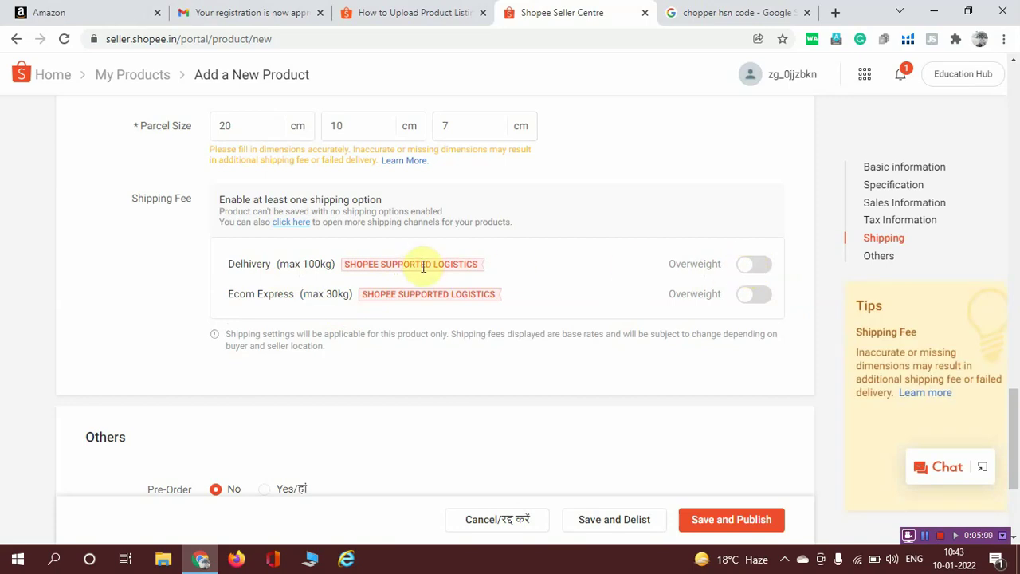
Step: Set the shipping weight to 0.4 kg and review the Delhivery and Ecom Express shipping options
{"action": "scroll", "coordinate": [422, 267], "scroll_direction": "up", "scroll_amount": 2}
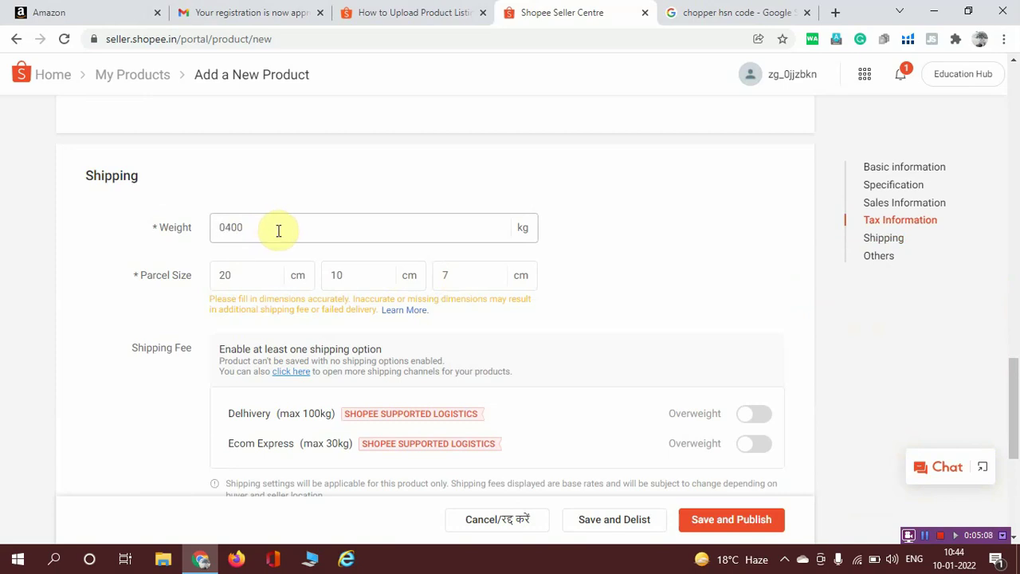
{"action": "key", "text": "BackSpace"}
{"action": "key", "text": "BackSpace"}
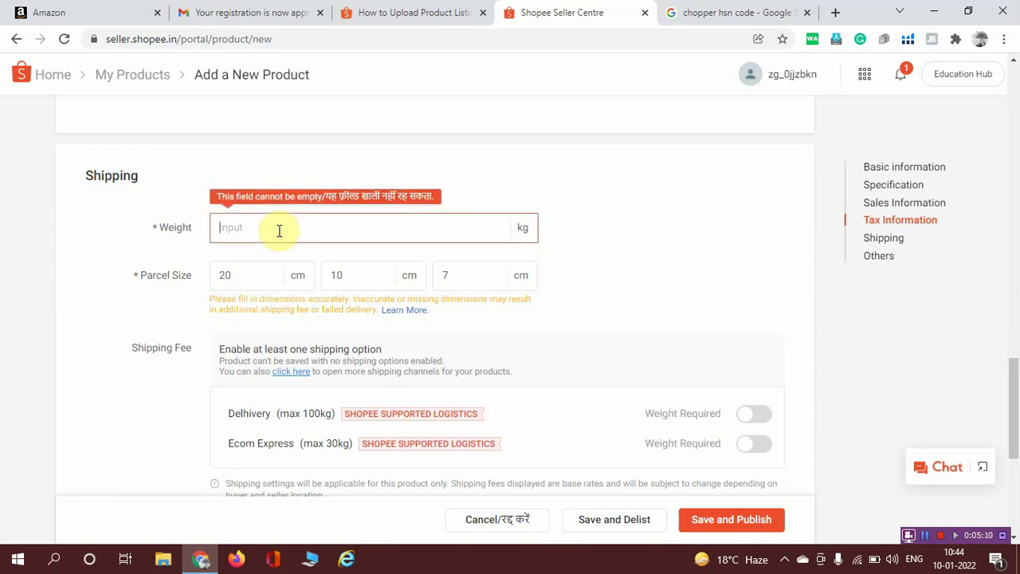
{"action": "type", "text": "0"}
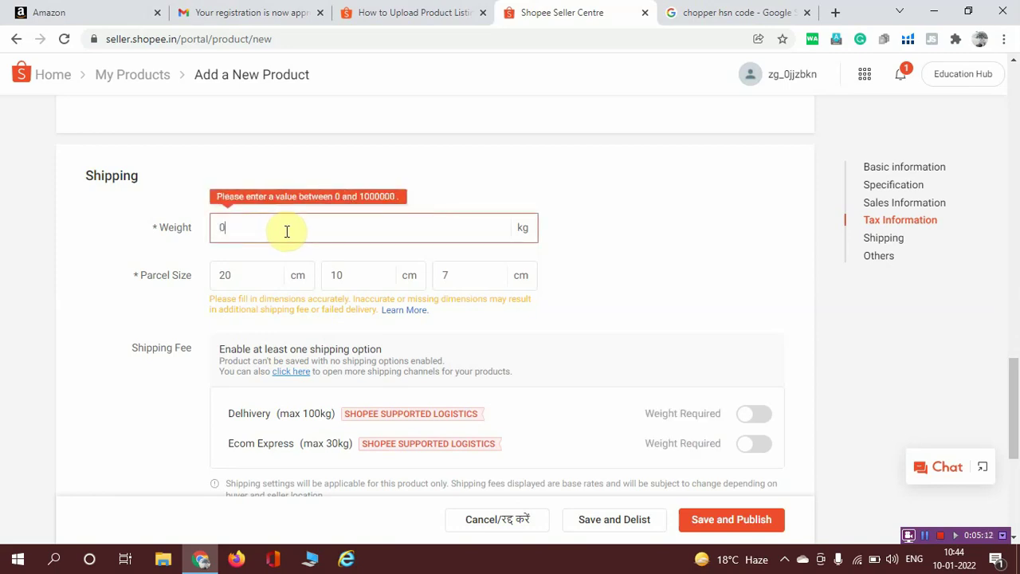
{"action": "type", "text": ".4"}
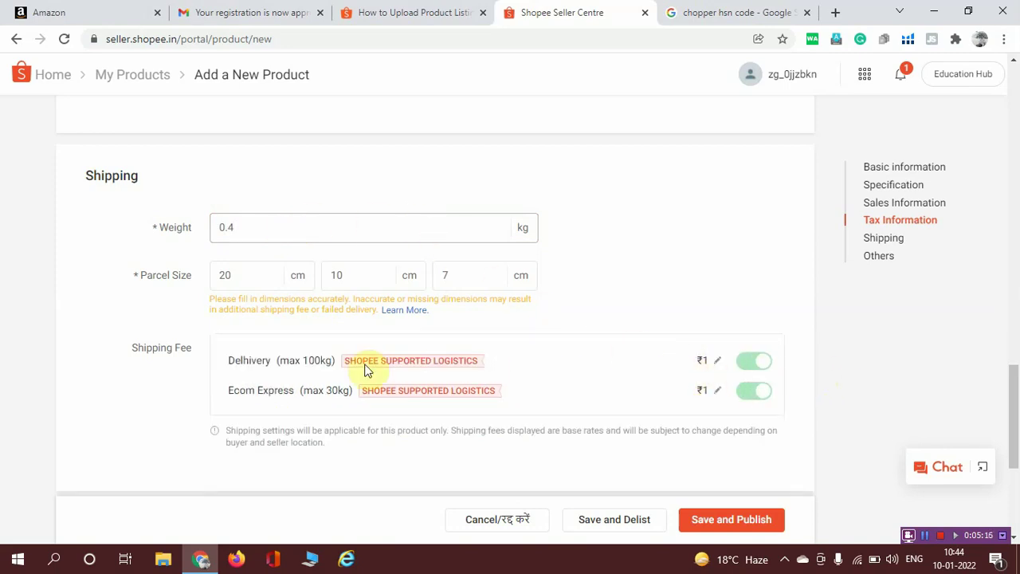
{"action": "scroll", "coordinate": [412, 383], "scroll_direction": "down", "scroll_amount": 1}
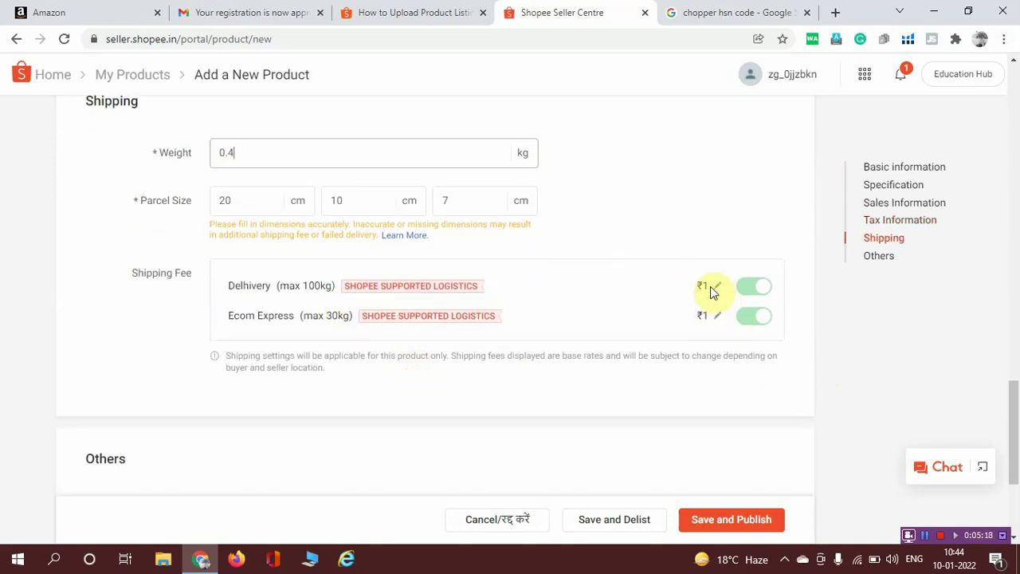
{"action": "left_click", "coordinate": [753, 285]}
{"action": "scroll", "coordinate": [422, 363], "scroll_direction": "down", "scroll_amount": 3}
{"action": "scroll", "coordinate": [446, 335], "scroll_direction": "up", "scroll_amount": 4}
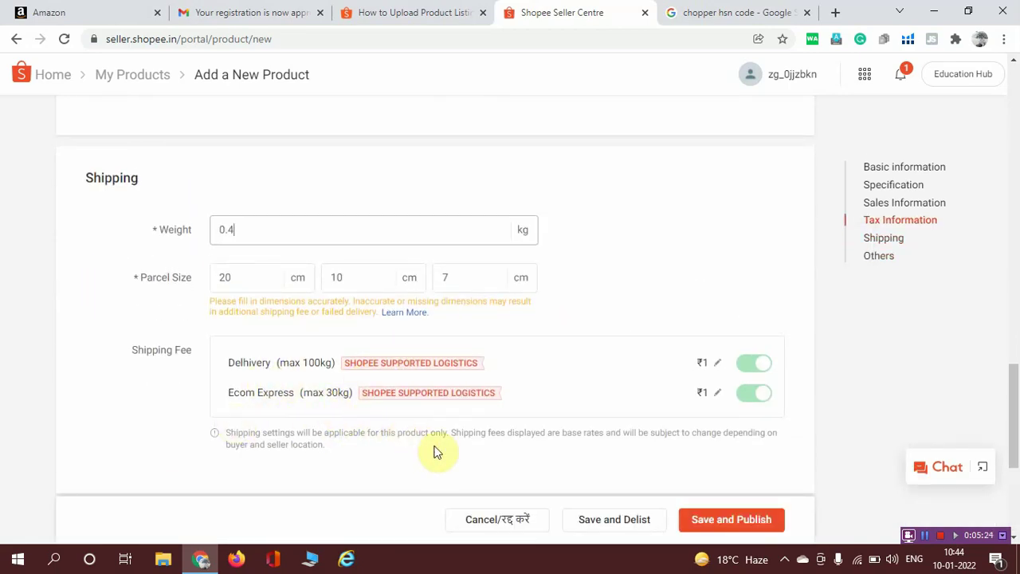
Step: Mark the product as a pre-order with 7 business days to ship
{"action": "scroll", "coordinate": [423, 444], "scroll_direction": "down", "scroll_amount": 3}
{"action": "scroll", "coordinate": [436, 453], "scroll_direction": "down", "scroll_amount": 2}
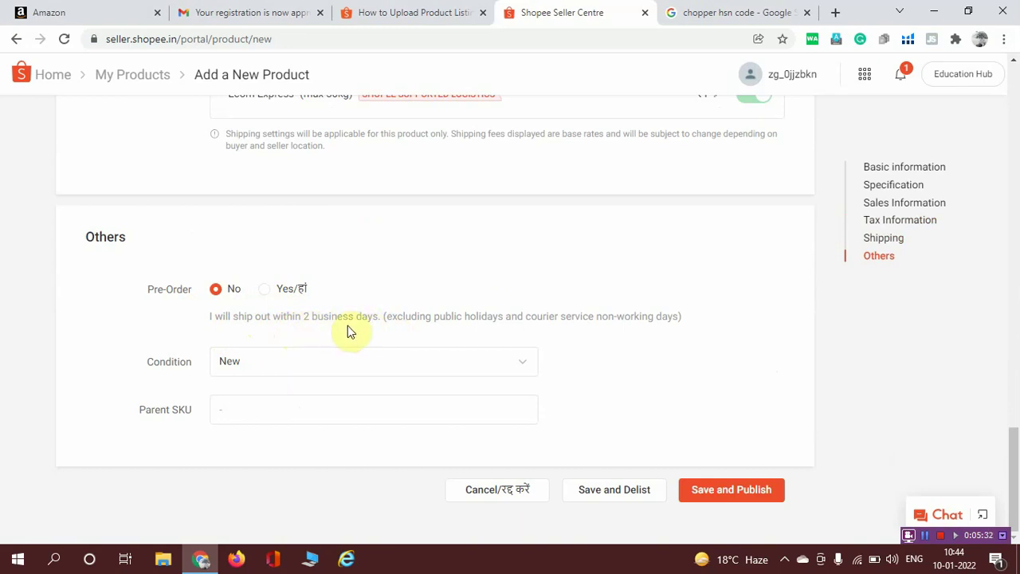
{"action": "left_click", "coordinate": [265, 289]}
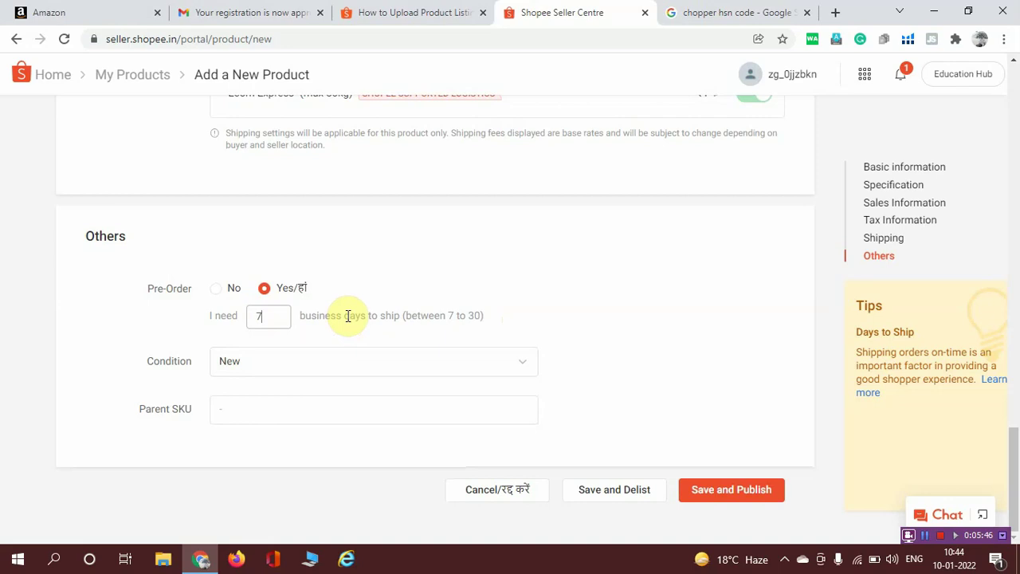
{"action": "key", "text": "BackSpace"}
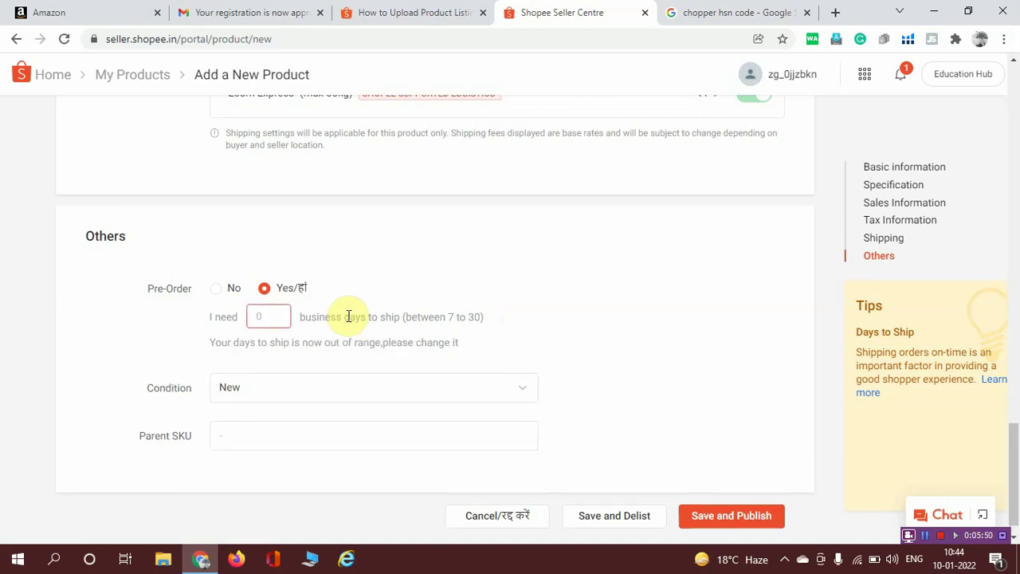
{"action": "left_click", "coordinate": [551, 323]}
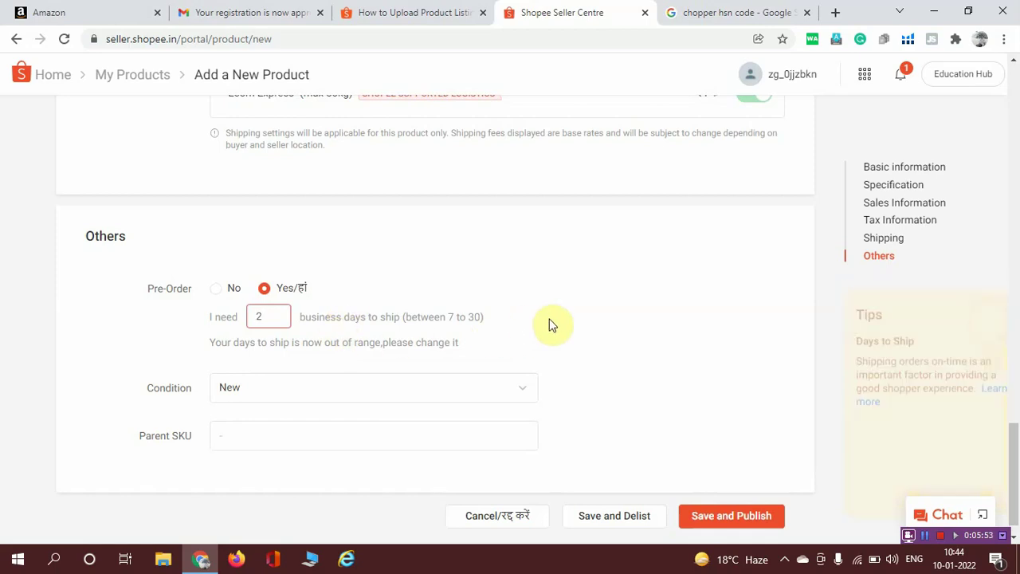
{"action": "left_click", "coordinate": [272, 314]}
{"action": "key", "text": "BackSpace"}
{"action": "type", "text": "7"}
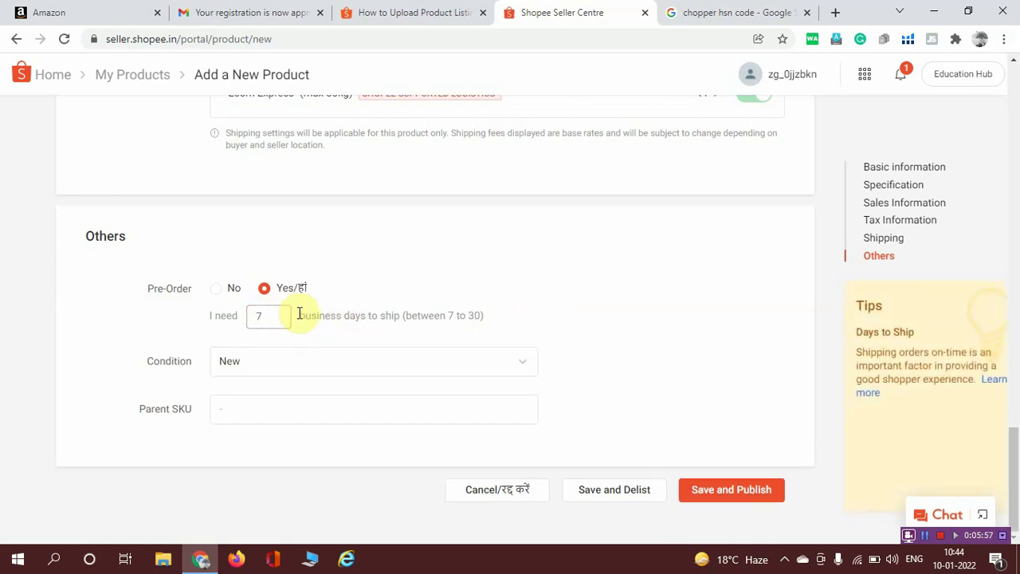
Step: Enter SHOPEE-CHOOPE-01 as the parent SKU, then save and publish the listing
{"action": "left_click", "coordinate": [311, 420]}
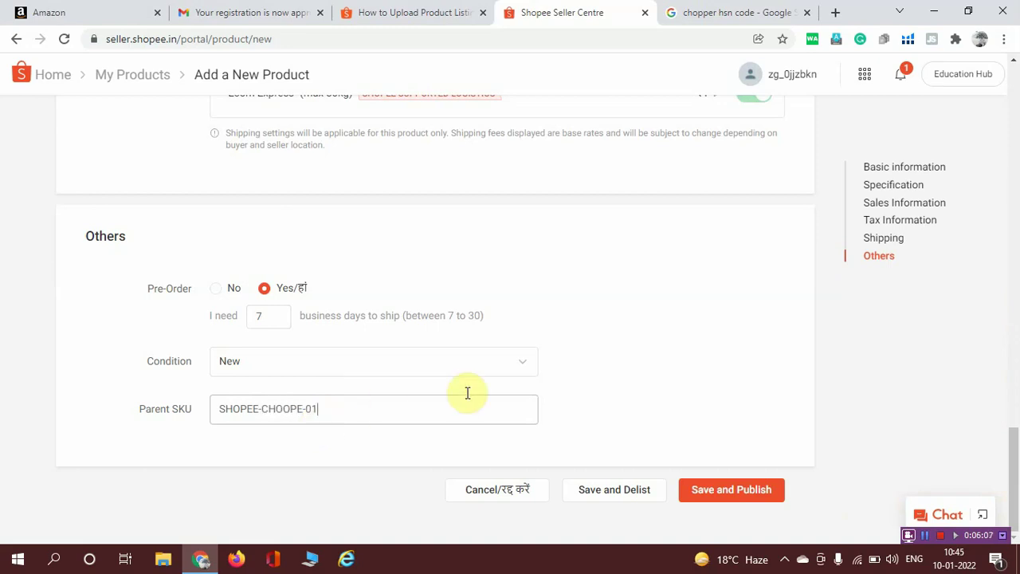
{"action": "left_click", "coordinate": [765, 488]}
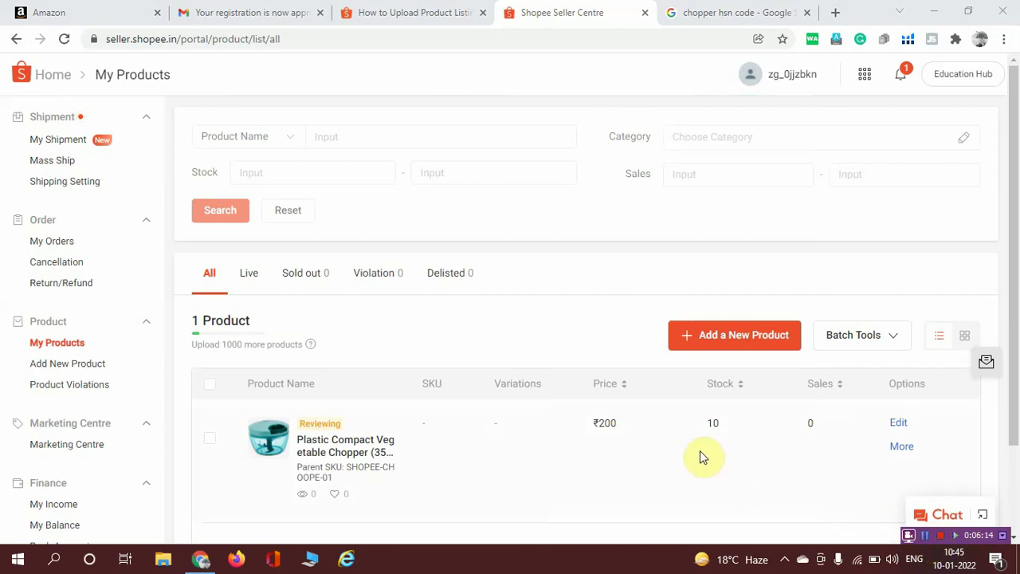
Step: Open the published vegetable chopper listing for editing from the product list and review its details
{"action": "scroll", "coordinate": [705, 460], "scroll_direction": "down", "scroll_amount": 2}
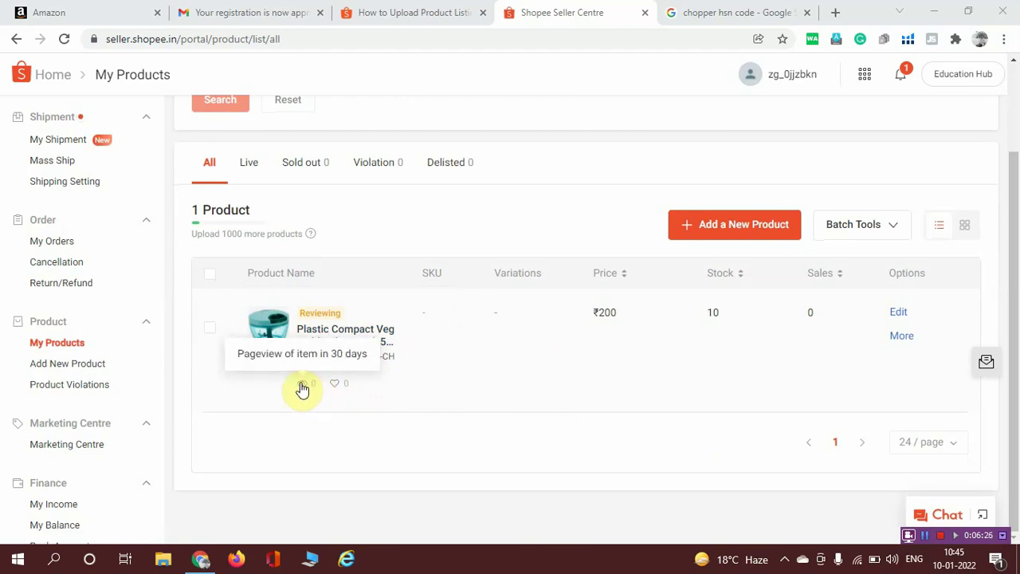
{"action": "left_click", "coordinate": [900, 315]}
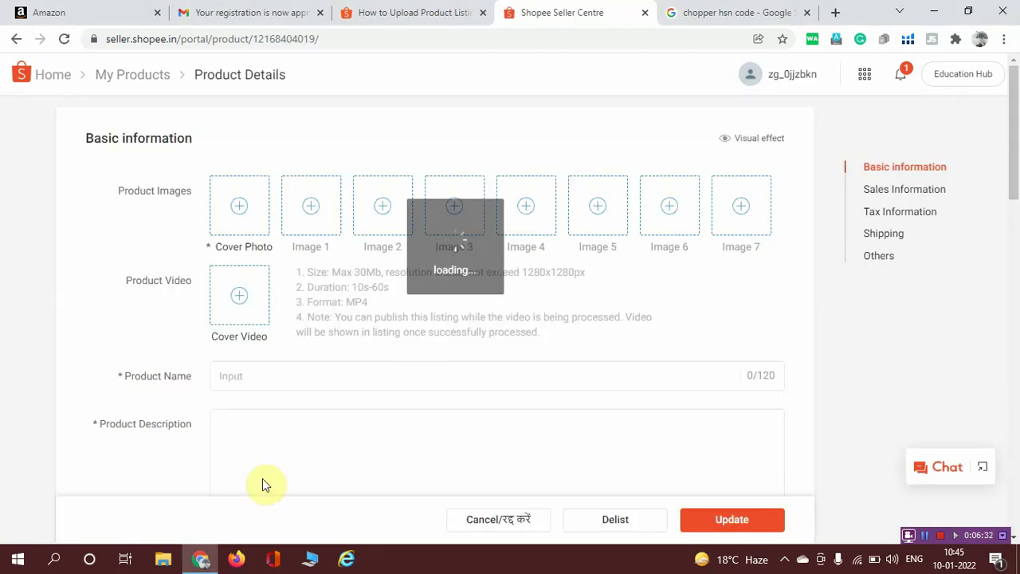
{"action": "scroll", "coordinate": [558, 391], "scroll_direction": "down", "scroll_amount": 10}
{"action": "scroll", "coordinate": [559, 394], "scroll_direction": "up", "scroll_amount": 7}
{"action": "scroll", "coordinate": [560, 394], "scroll_direction": "up", "scroll_amount": 4}
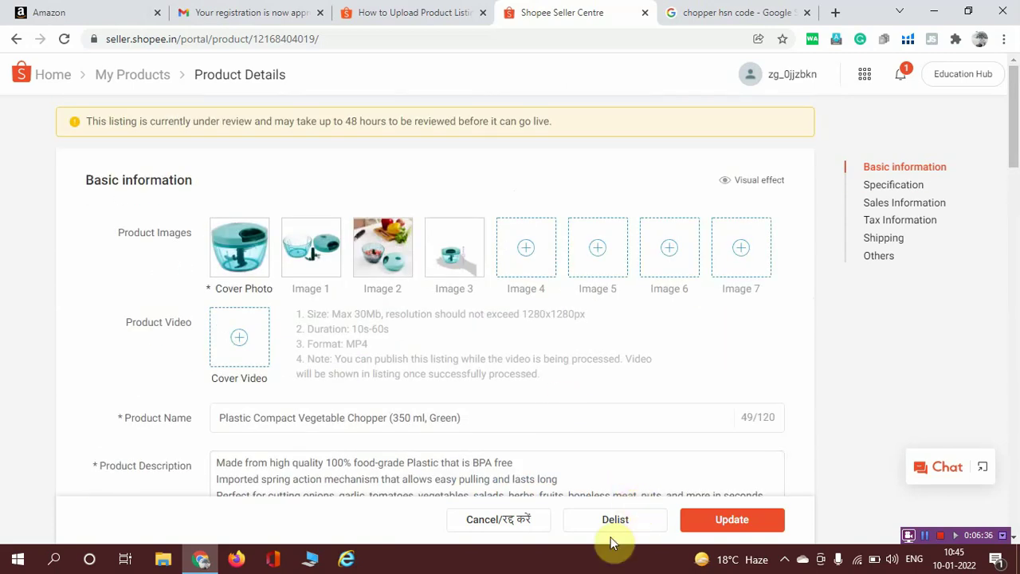
Step: Leave the listing editor, discarding any changes, and view the vegetable chopper's entry in the product list
{"action": "left_click", "coordinate": [501, 525]}
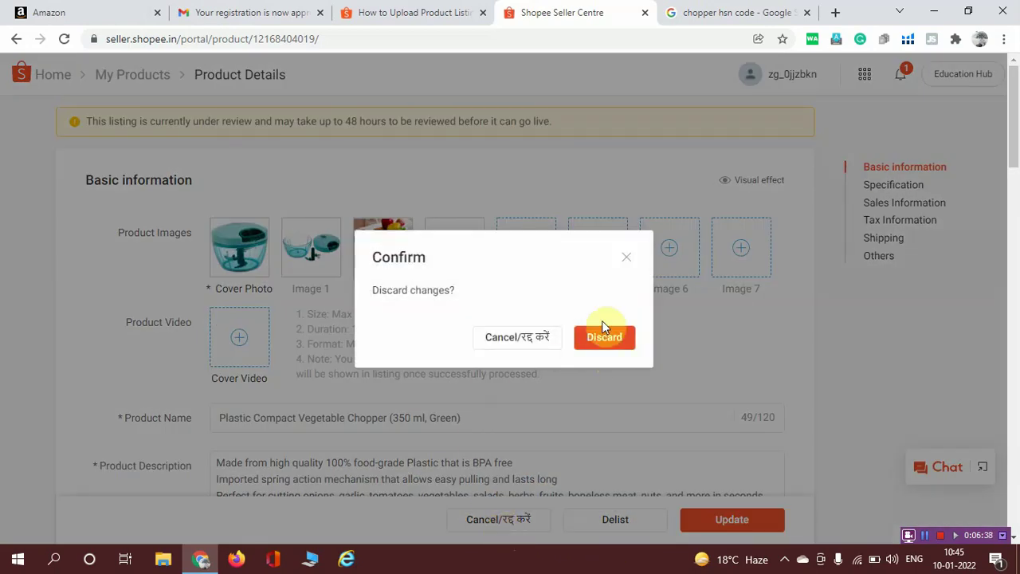
{"action": "left_click", "coordinate": [607, 339]}
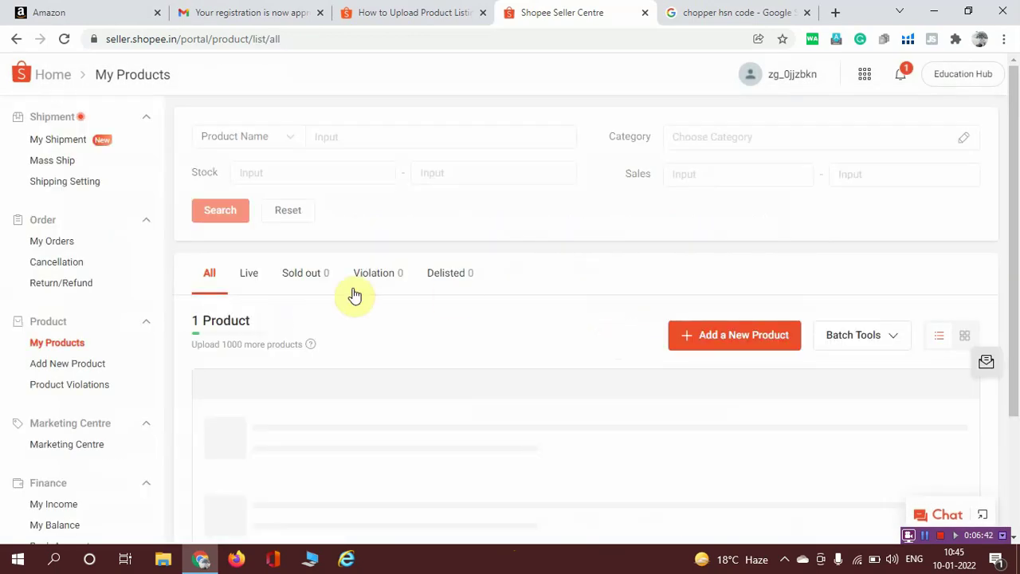
{"action": "scroll", "coordinate": [448, 322], "scroll_direction": "down", "scroll_amount": 3}
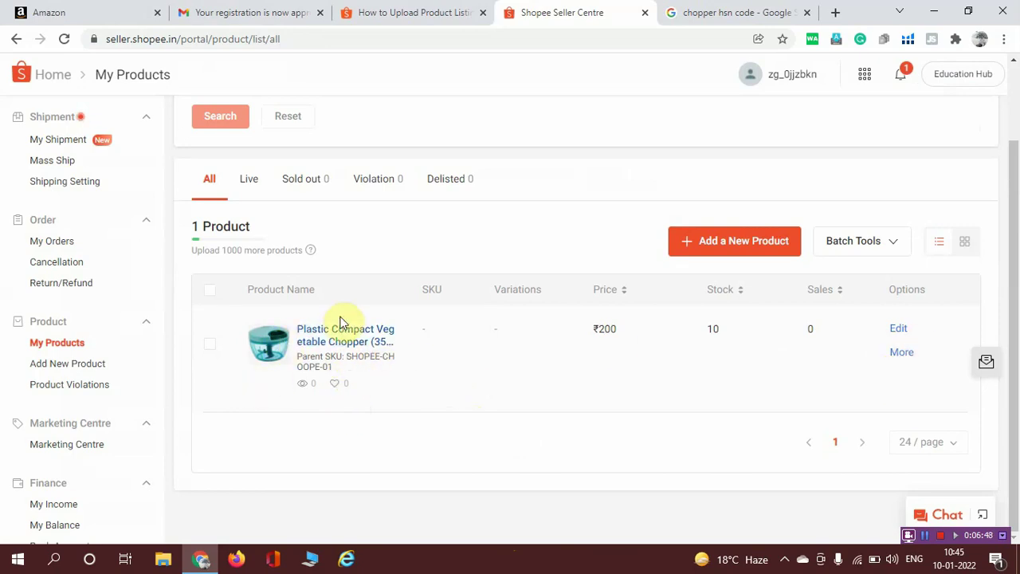
Step: Reopen the vegetable chopper listing to view its product details, then leave without saving and return to the Seller Centre home page
{"action": "left_click", "coordinate": [346, 341]}
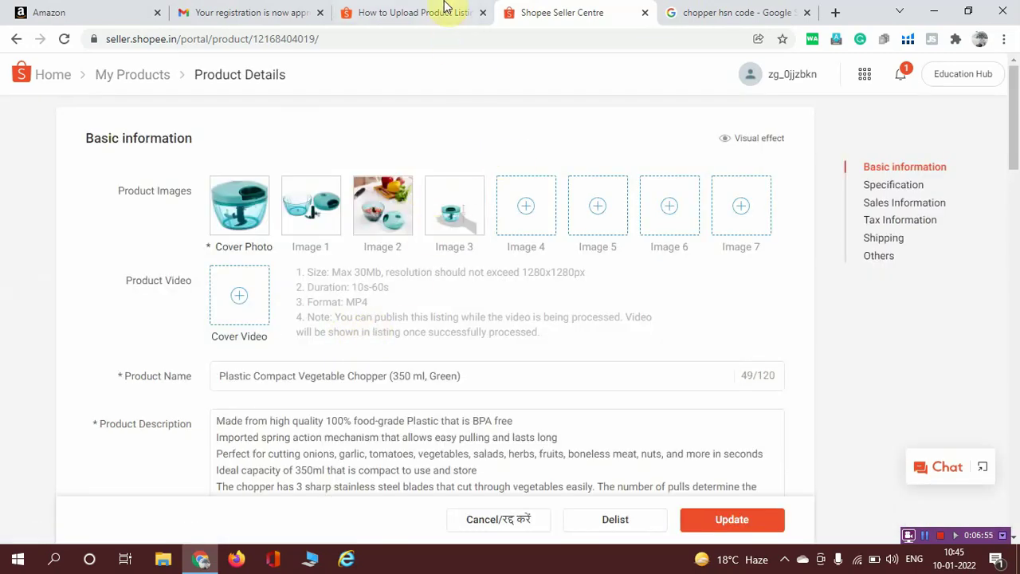
{"action": "left_click", "coordinate": [27, 73]}
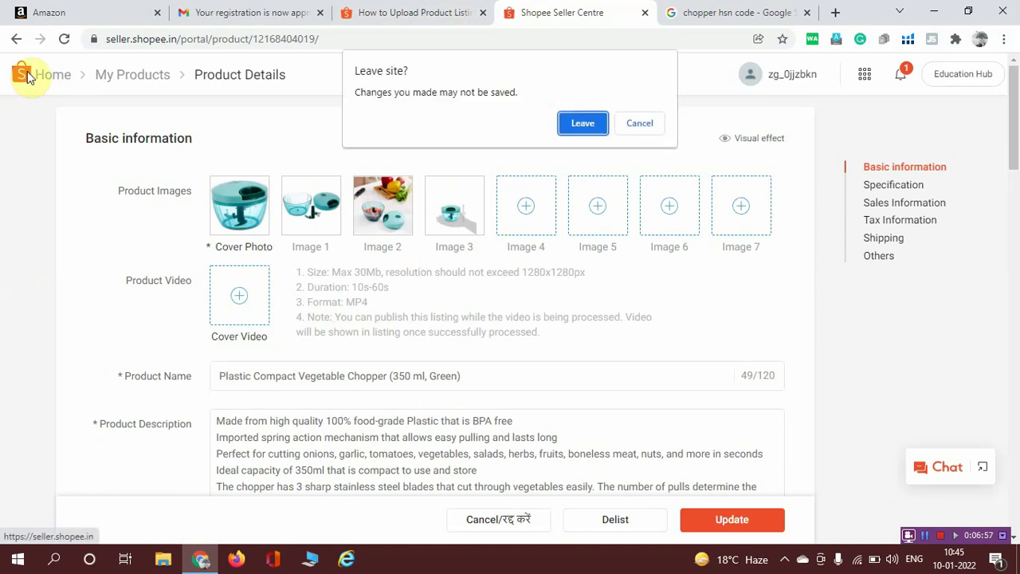
{"action": "left_click", "coordinate": [588, 126]}
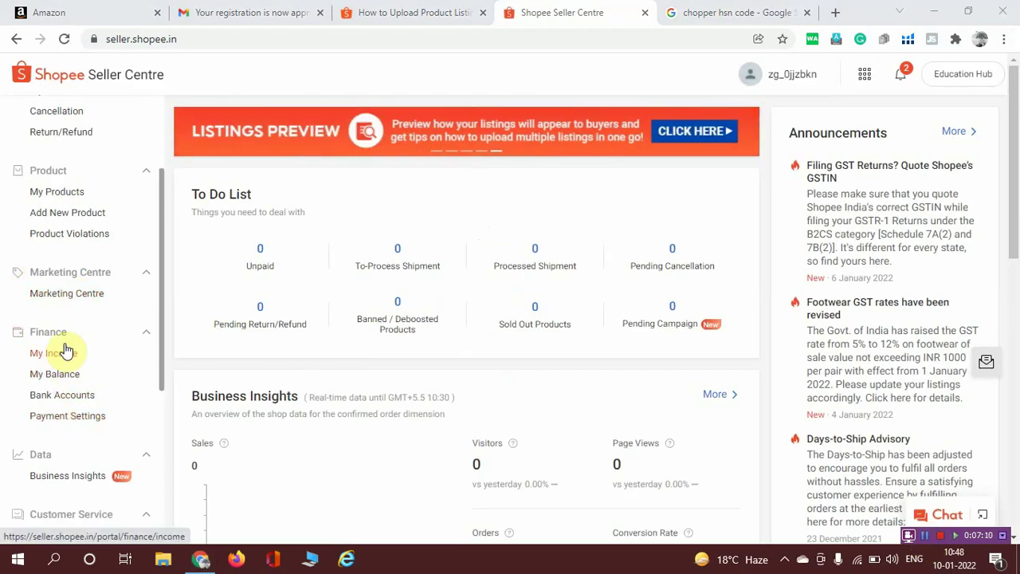
Step: View the blank form for adding a new product, then leave it without saving for the Seller Centre home page
{"action": "left_click", "coordinate": [74, 217]}
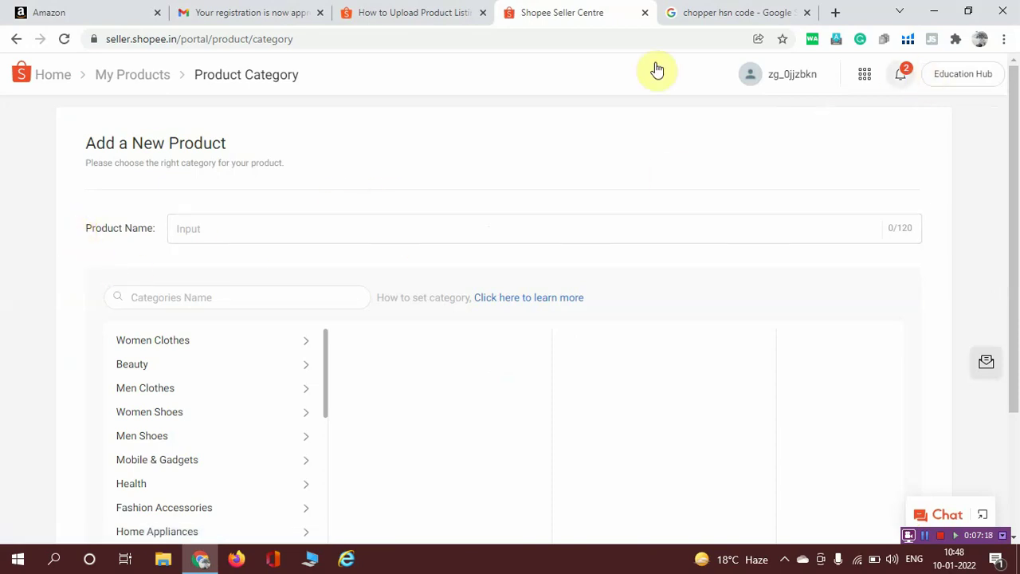
{"action": "left_click", "coordinate": [22, 72]}
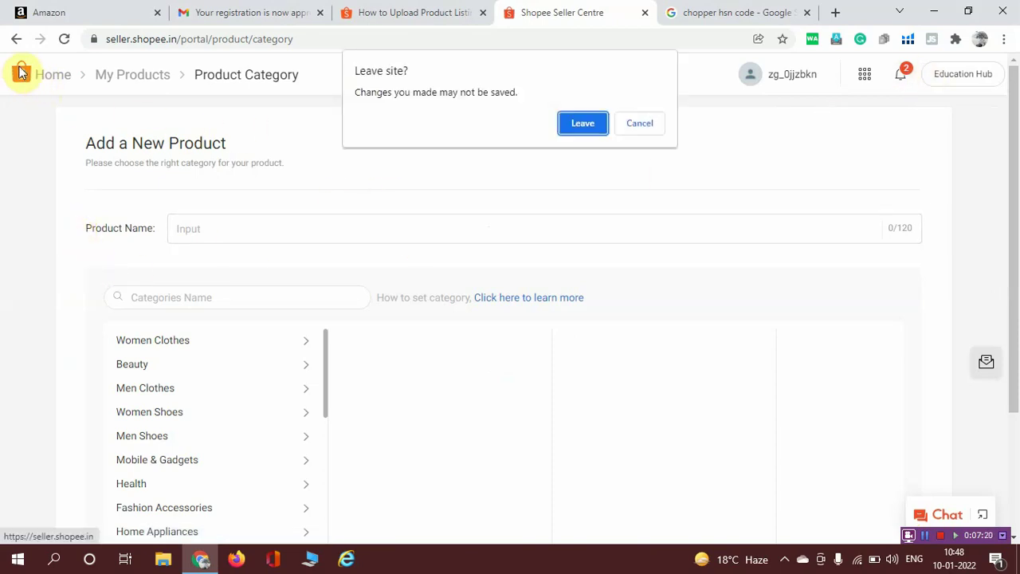
{"action": "left_click", "coordinate": [583, 125]}
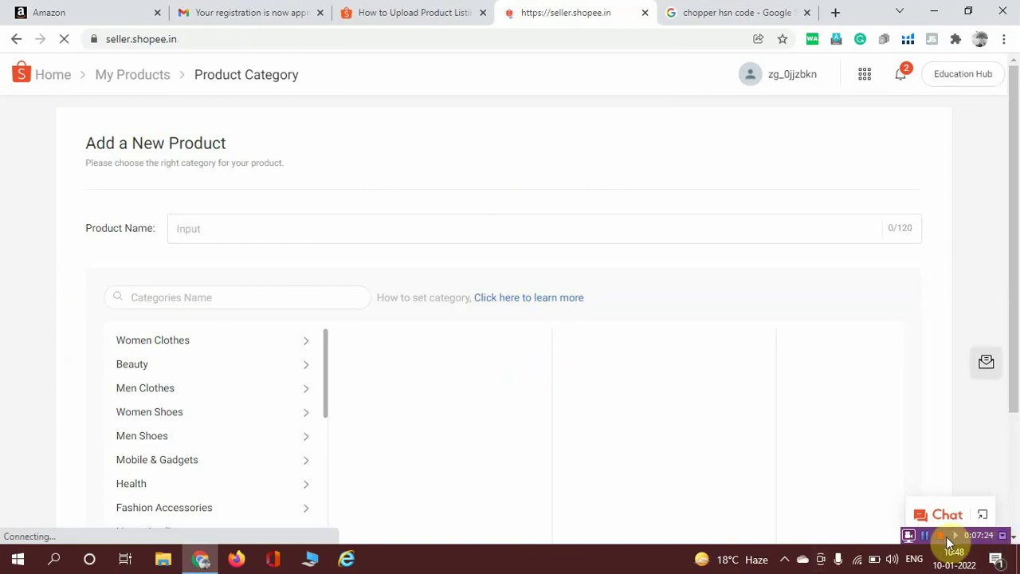